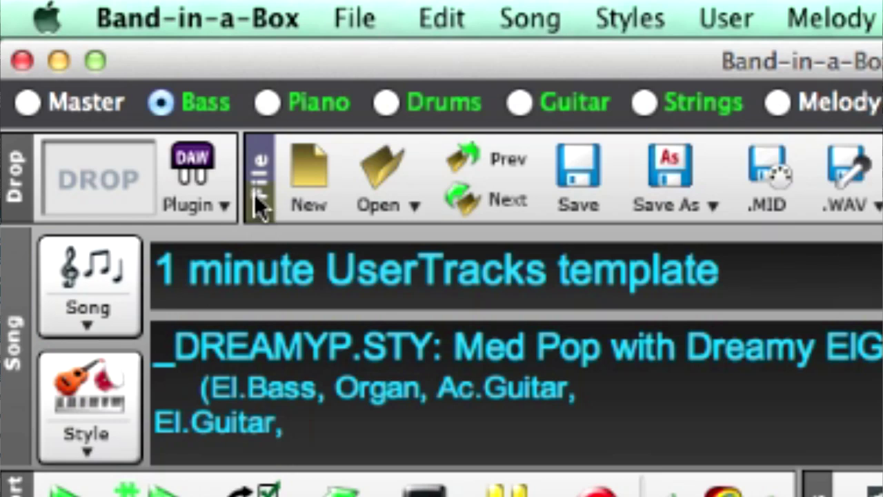
Enable dragging the Combo as separate audio tracks in the DAW plug-in settings.
click(198, 187)
click(277, 256)
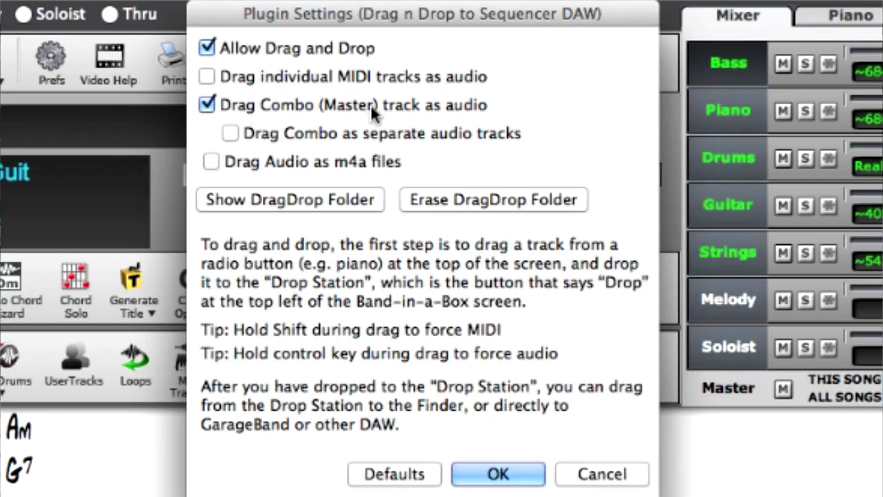
click(401, 133)
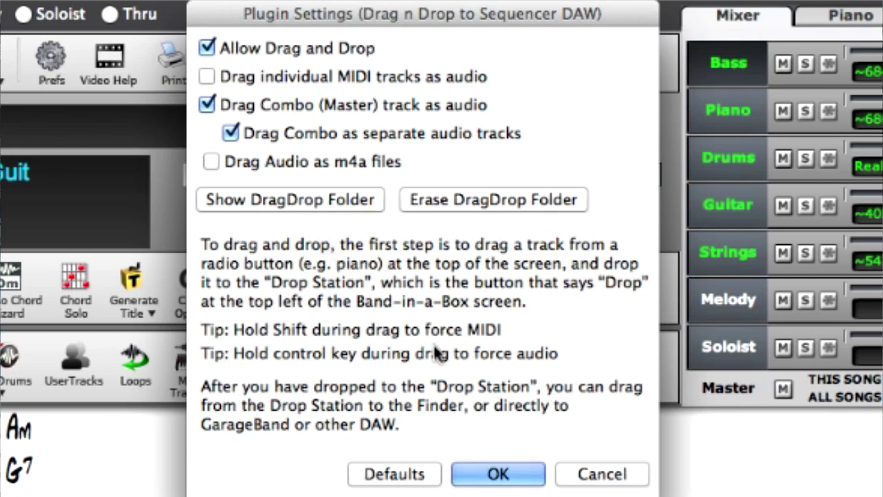
click(498, 475)
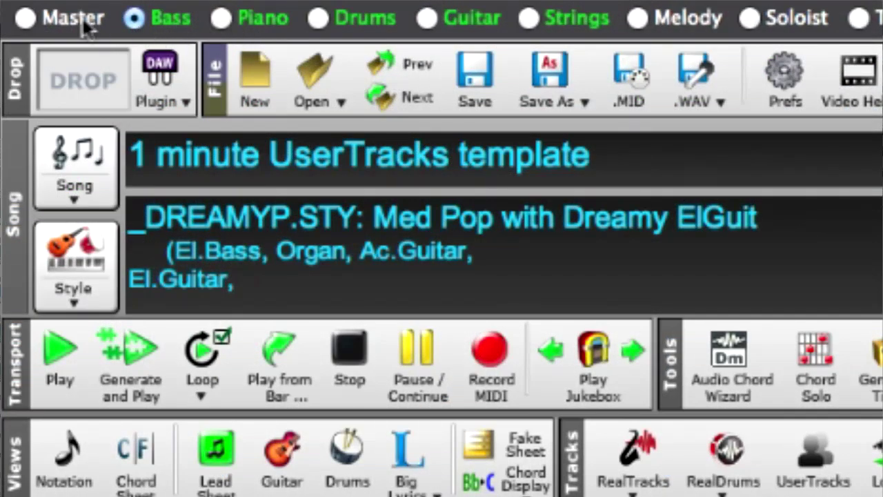
Drop the Master track on the Drop Station to render it and start DAW Plug-in mode.
drag(73, 28, 77, 79)
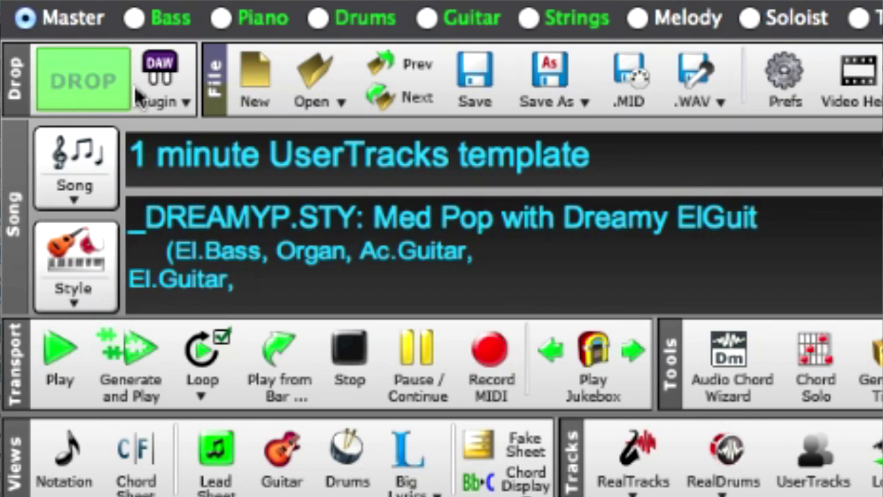
click(158, 93)
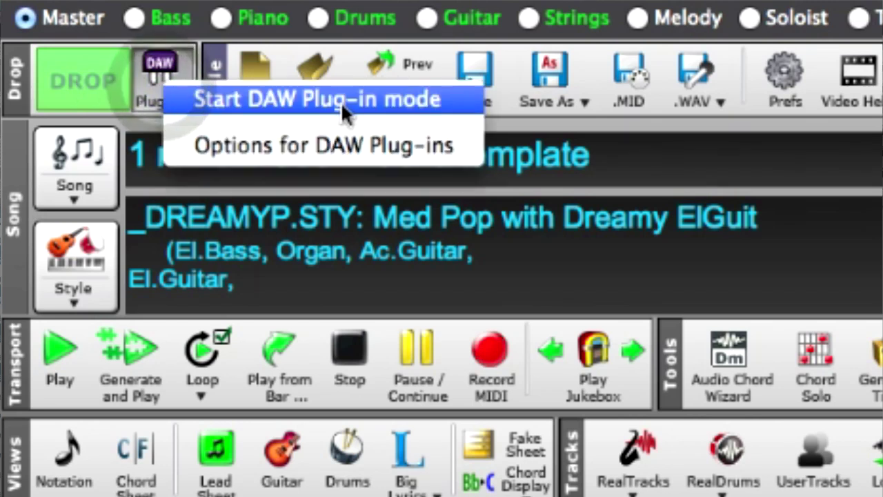
click(324, 104)
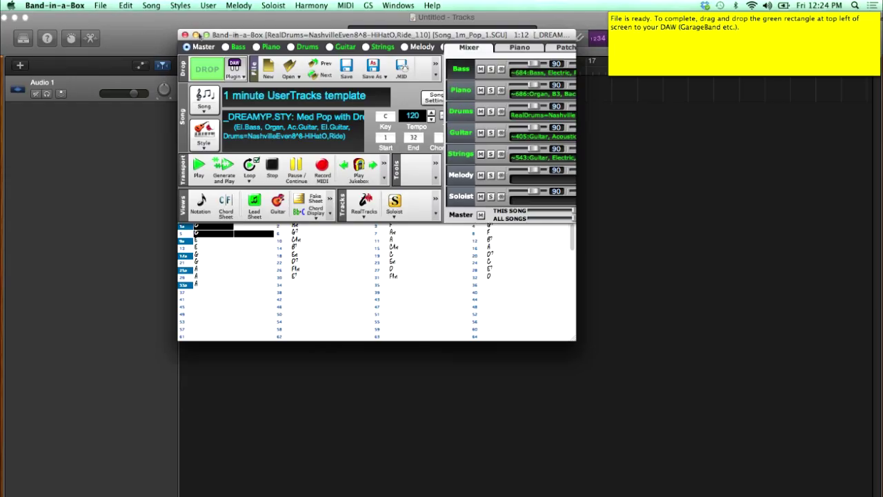
Move the compact window aside and transfer the rendered tracks into GarageBand below the Audio 1 track.
drag(254, 36, 339, 127)
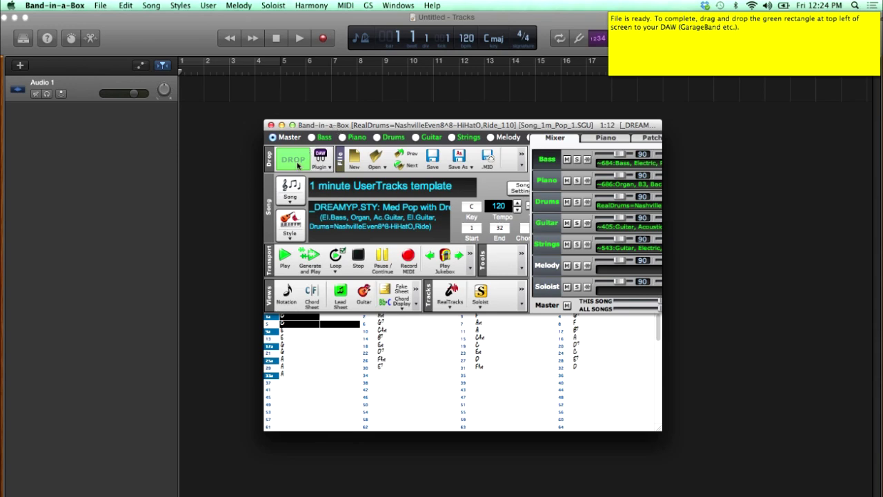
drag(289, 162, 104, 116)
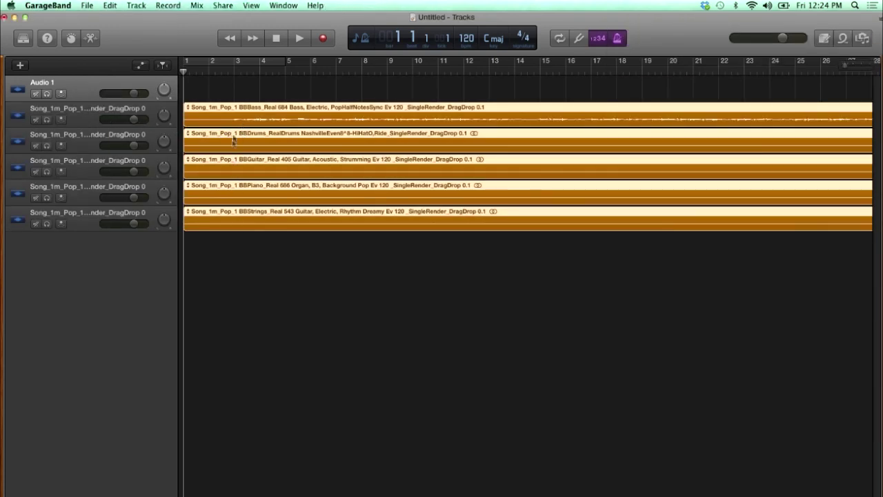
Play the imported tracks from bar 3 and turn off the count-in and metronome.
click(235, 71)
key(space)
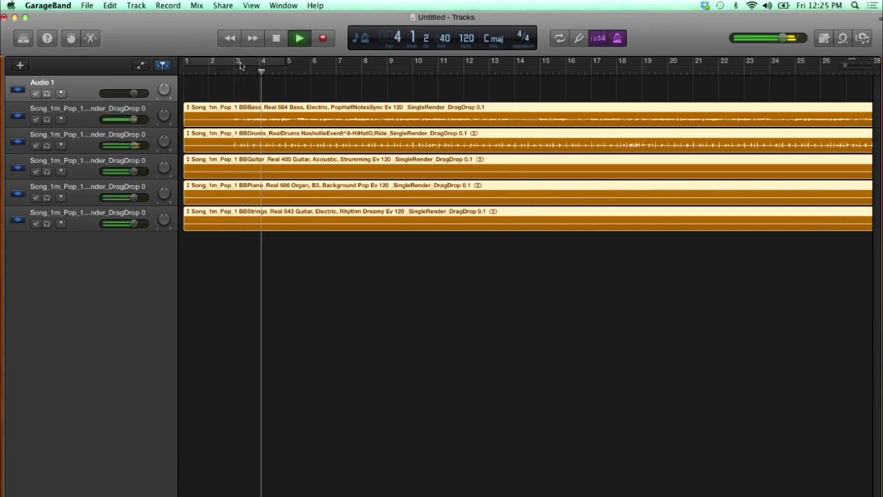
click(604, 40)
click(615, 39)
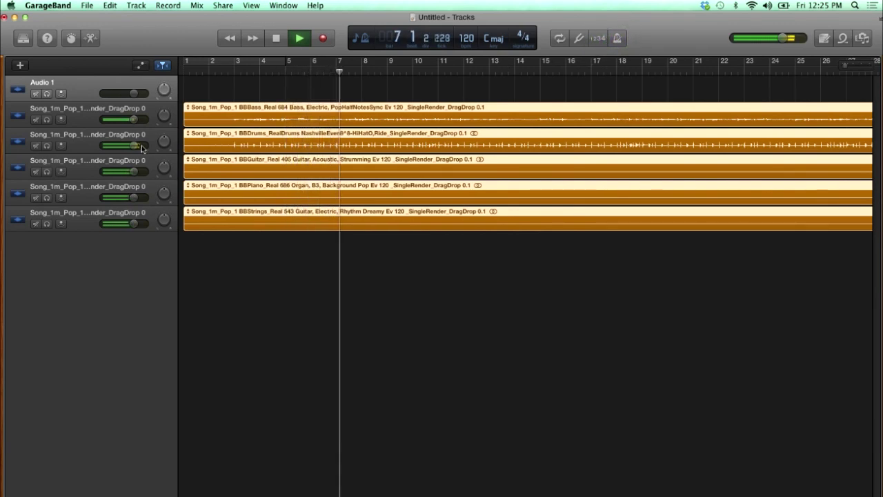
Balance the playing mix by raising the drums volume slightly, lowering the piano track's volume and adjusting the panning.
mouse_move(134, 146)
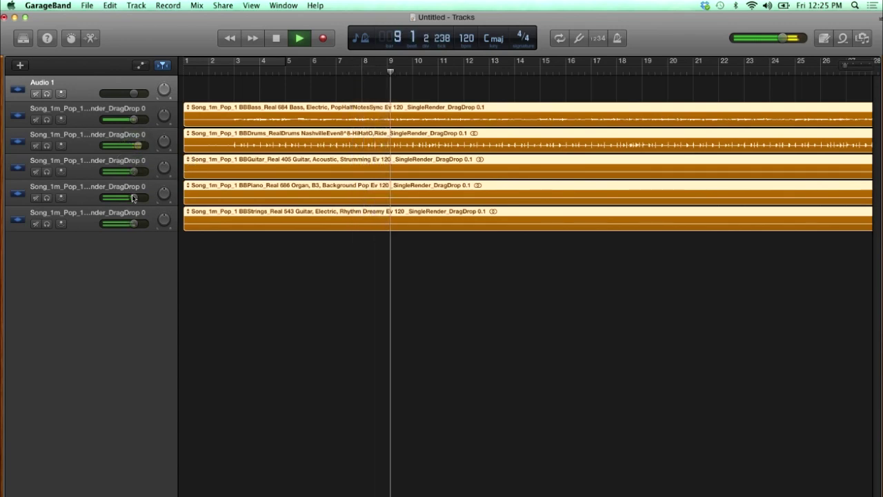
drag(135, 199, 128, 198)
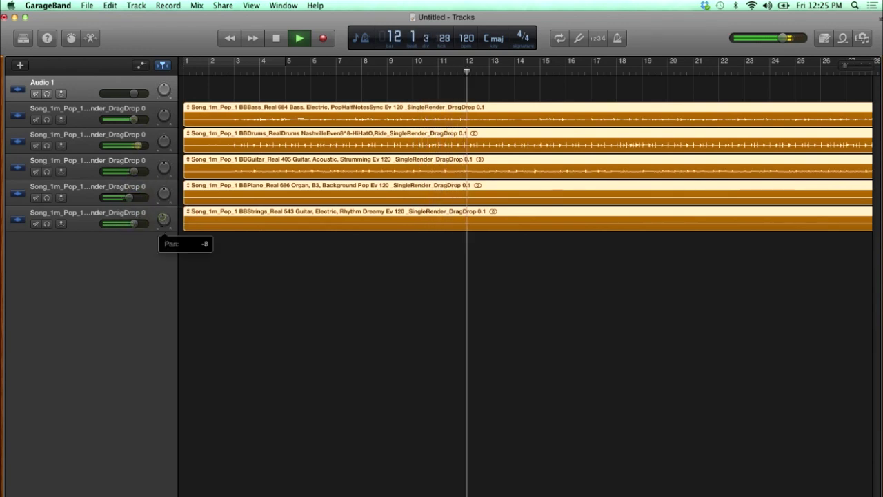
drag(167, 196, 168, 207)
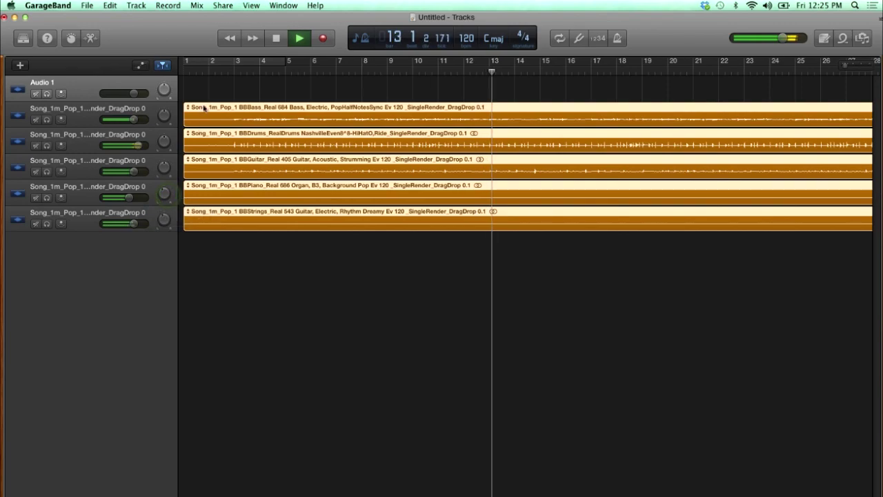
Stop playback, record a take on the Audio 1 track from bar 1, and return to the start.
click(276, 38)
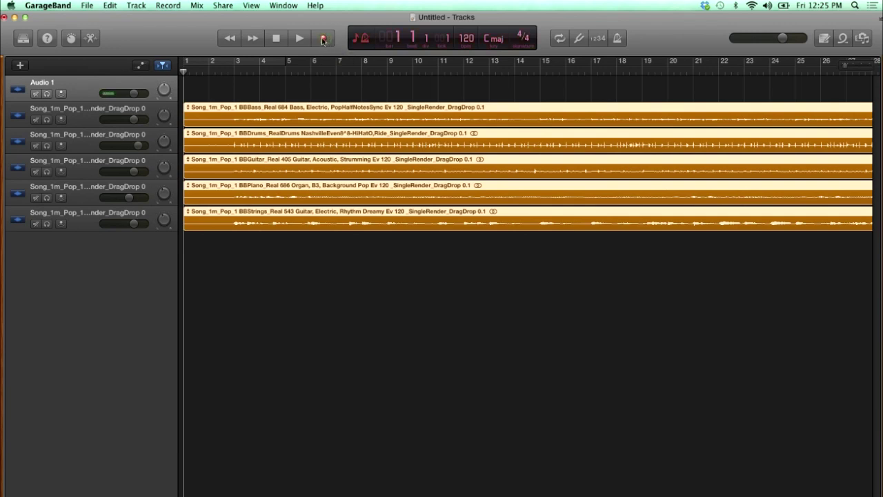
click(323, 40)
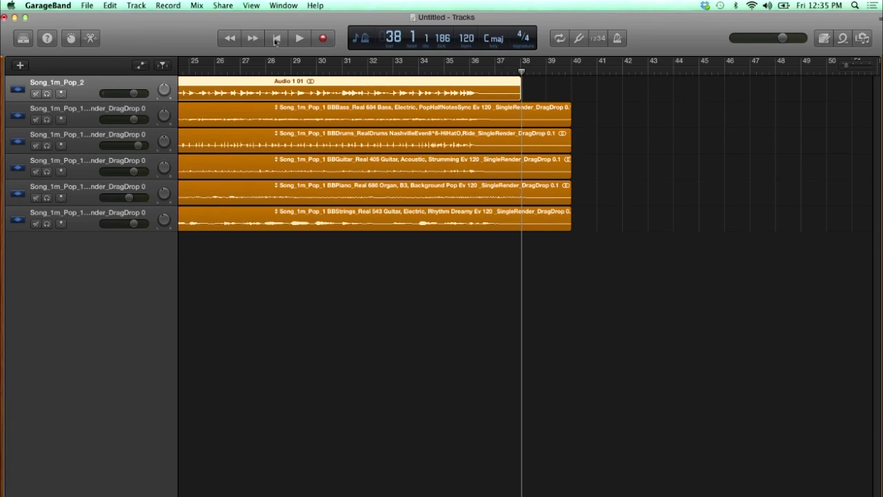
click(275, 39)
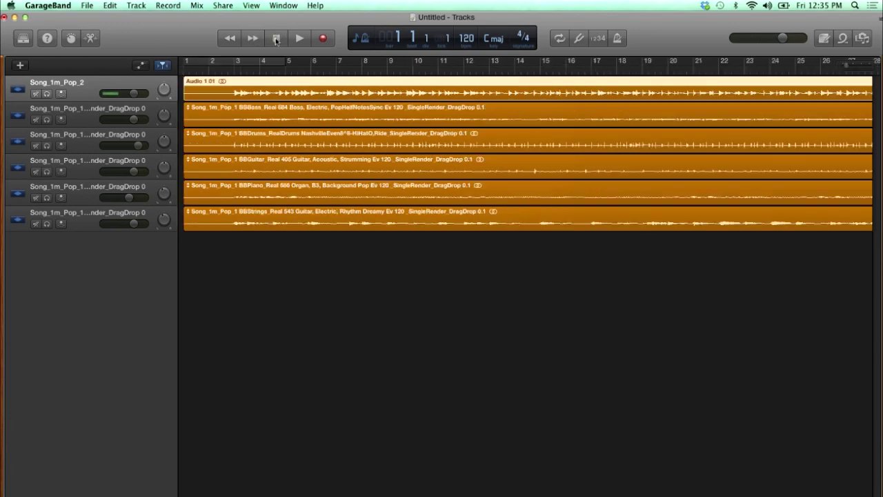
Play back the recorded take with the backing tracks, soloing it briefly to compare.
click(280, 72)
key(space)
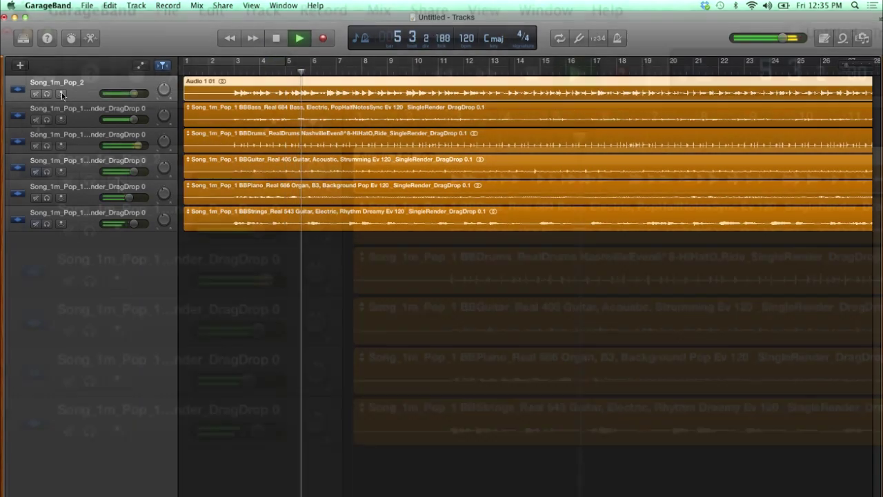
click(47, 94)
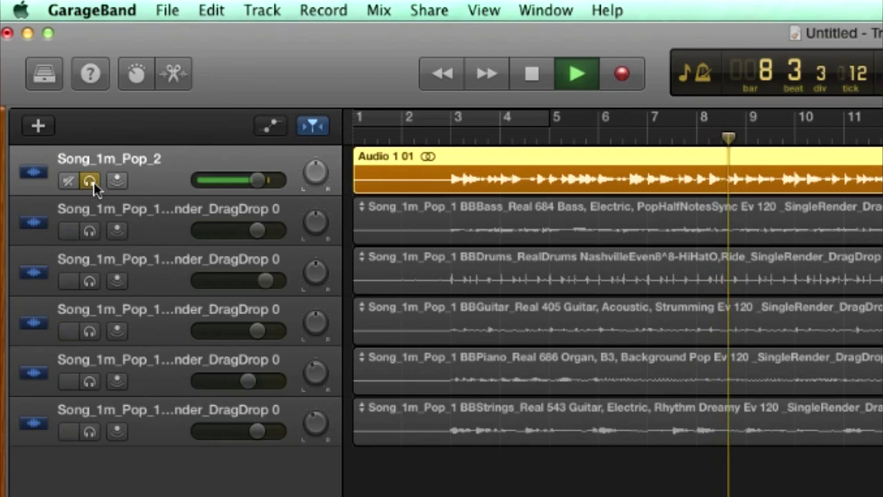
click(91, 182)
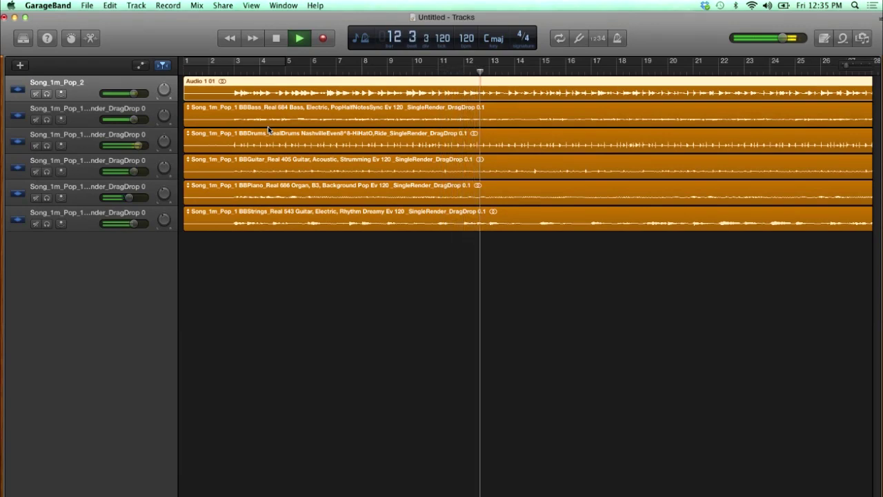
key(space)
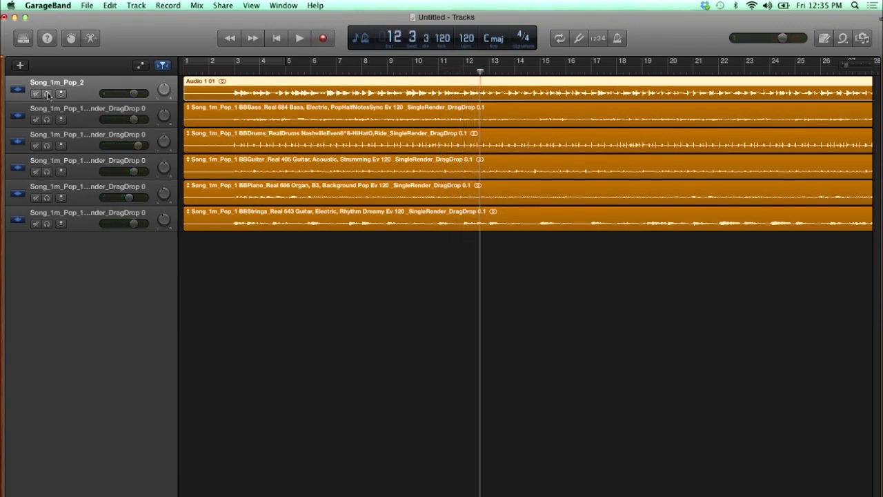
Solo the recorded Song_1m_Pop_2 track and set up an export to disk in AAC format.
click(48, 94)
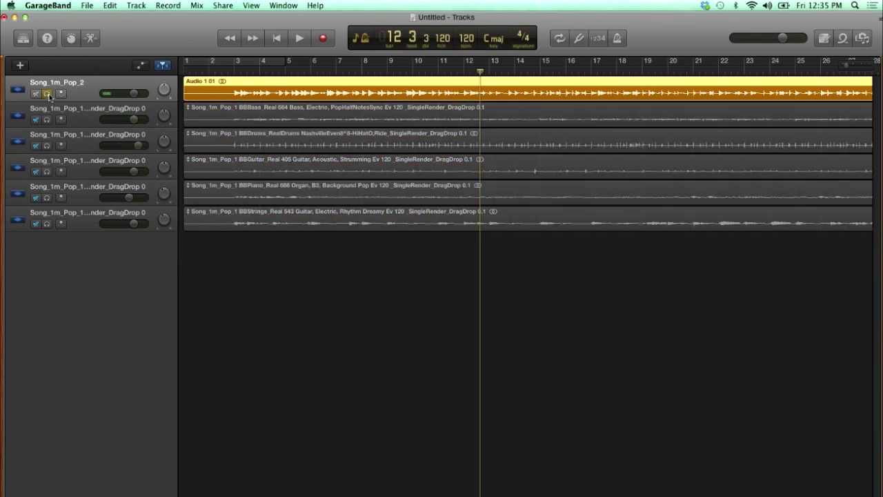
click(237, 5)
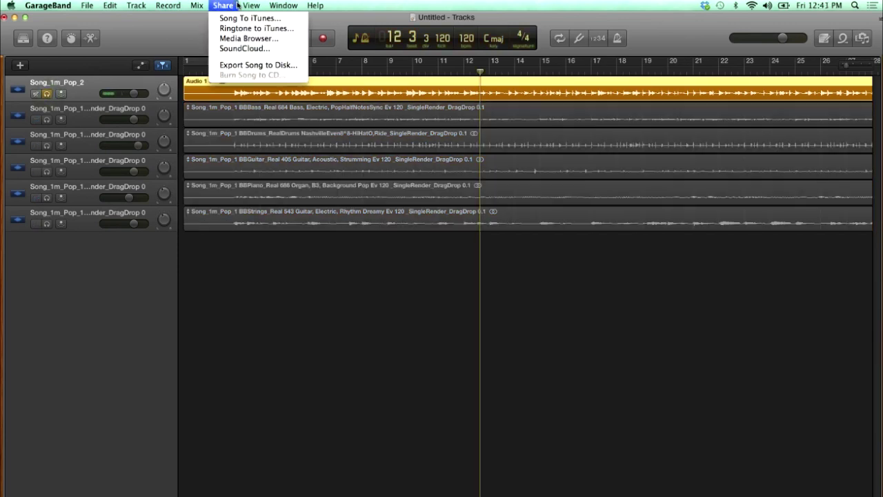
click(253, 66)
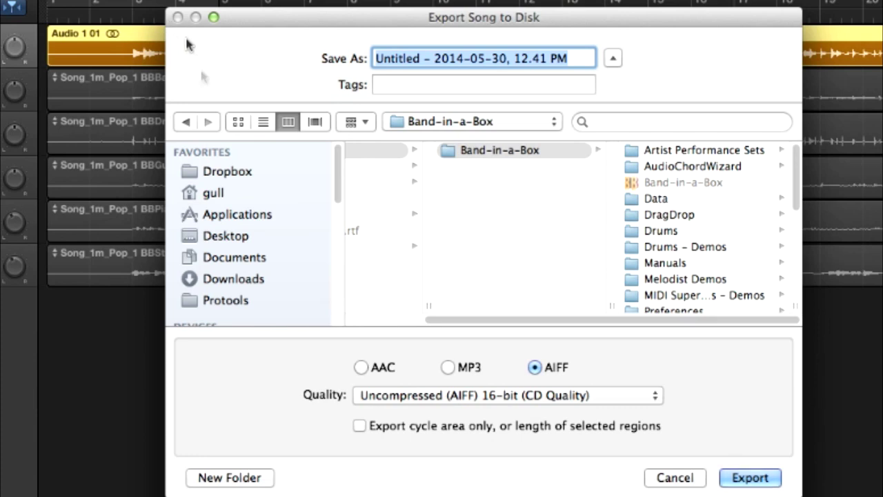
click(362, 368)
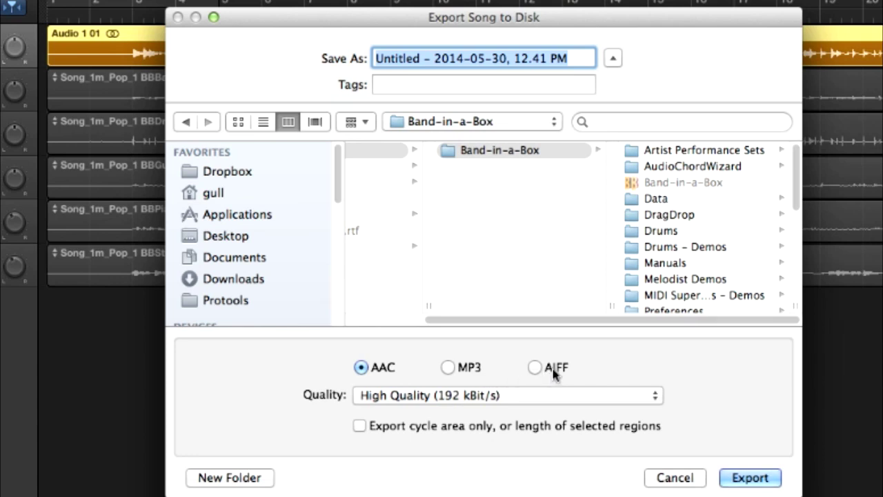
Choose the UserTracks folder inside Band-in-a-Box's RealTracks folder as the export location.
click(798, 291)
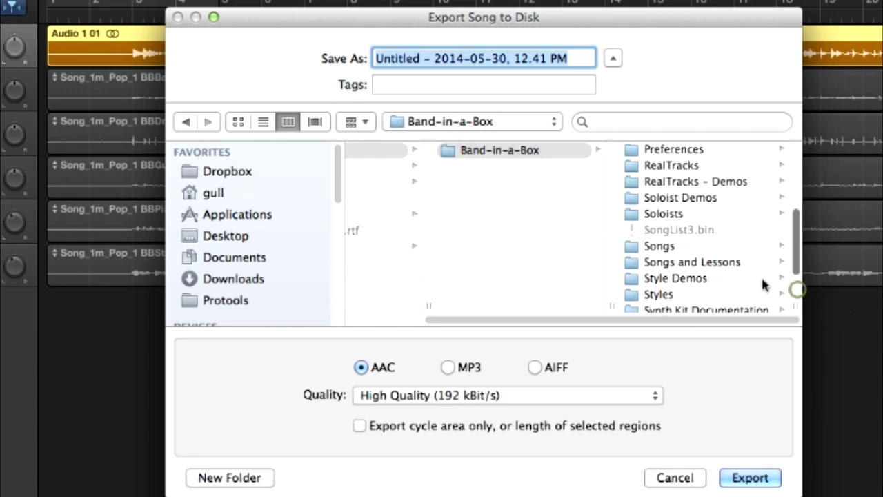
click(685, 166)
drag(801, 160, 798, 304)
click(794, 193)
click(701, 274)
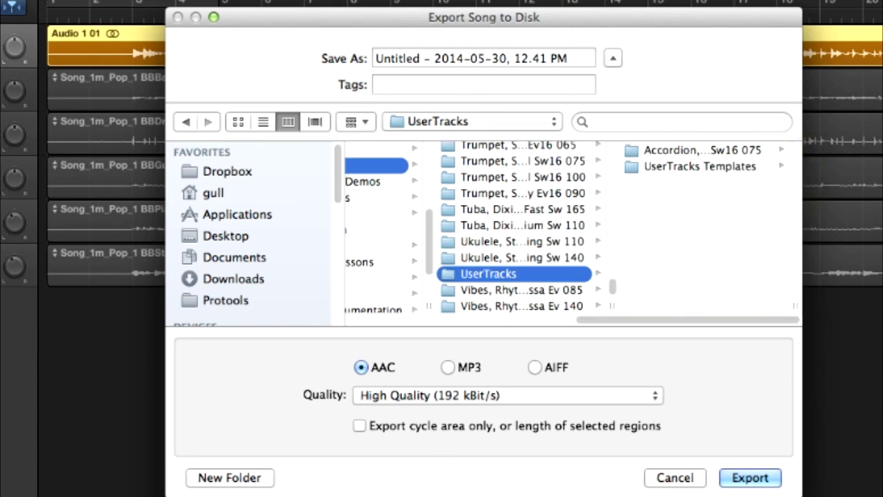
Create a folder named "Ukulele, Rhythm, PopSyncopatedTobin Ev 120" inside the UserTracks folder.
click(214, 483)
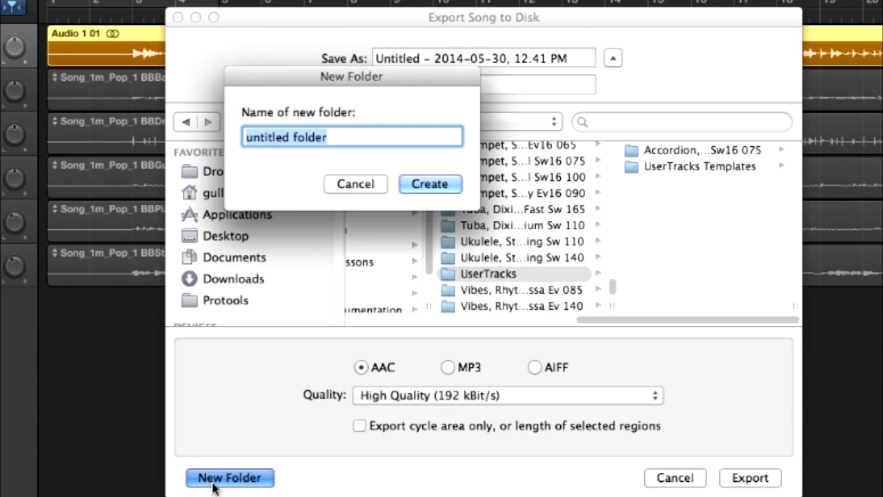
text(Ukule)
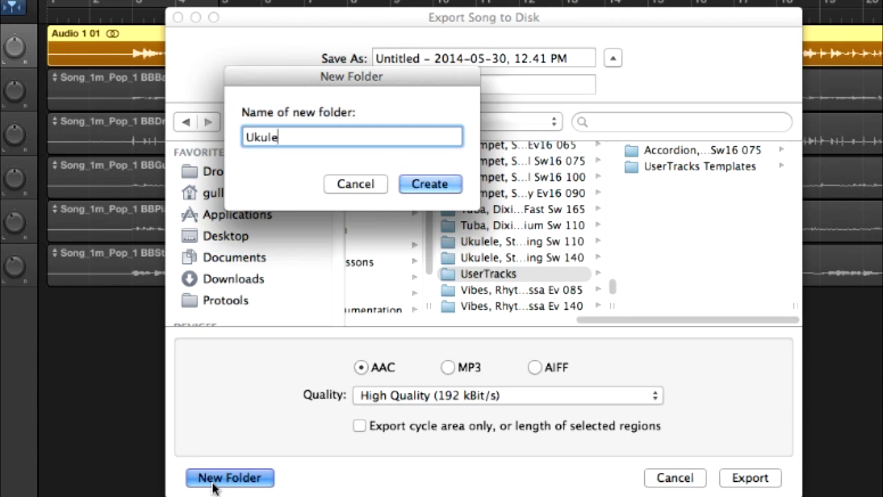
text(le, Rhythm,)
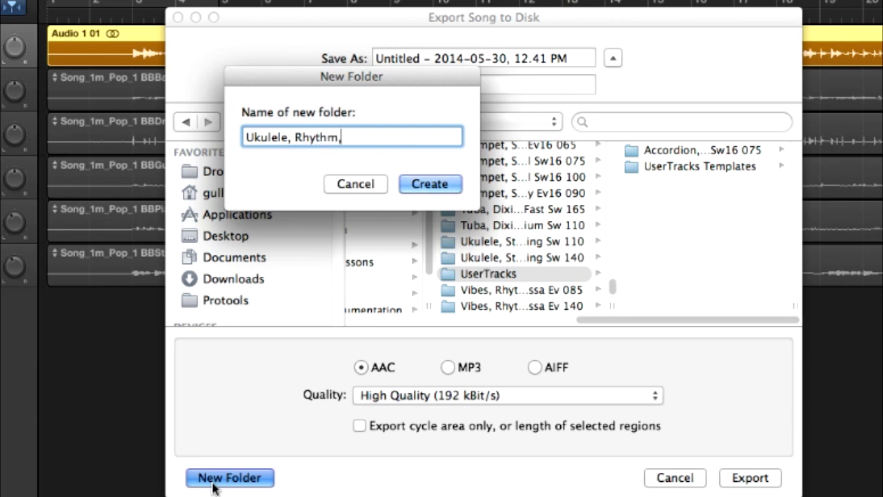
text( PopSyncop)
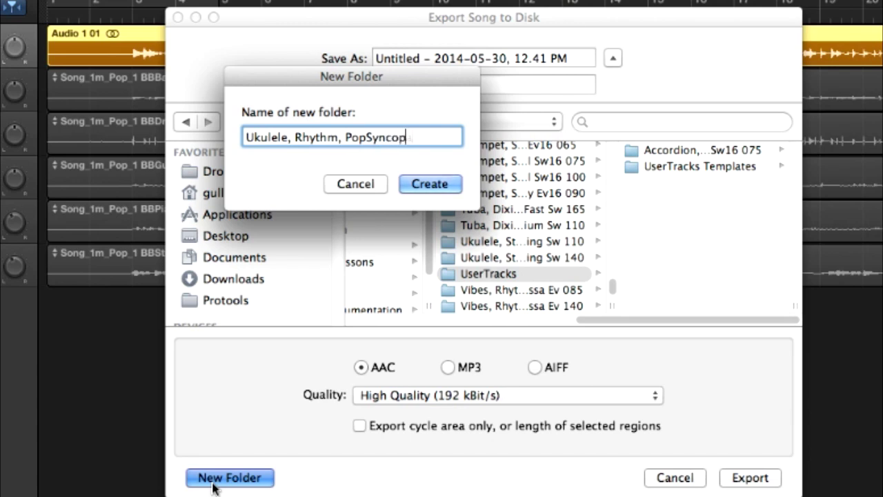
text(atedTobin)
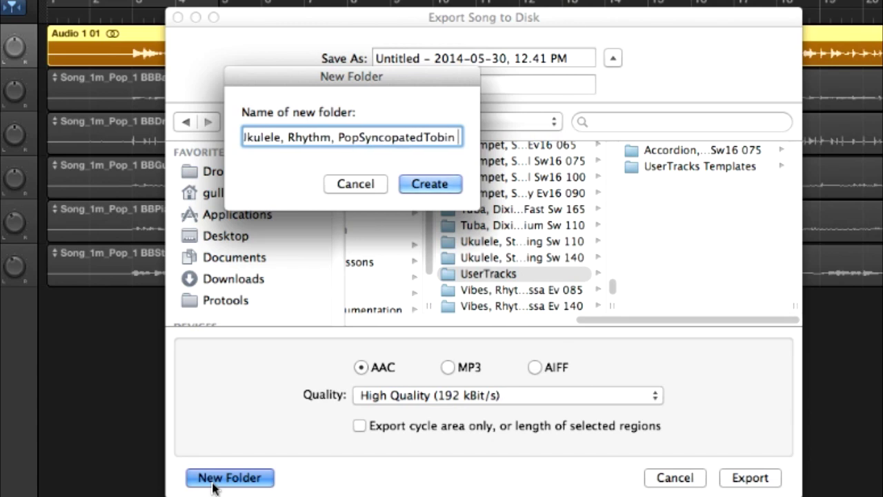
text( Ev)
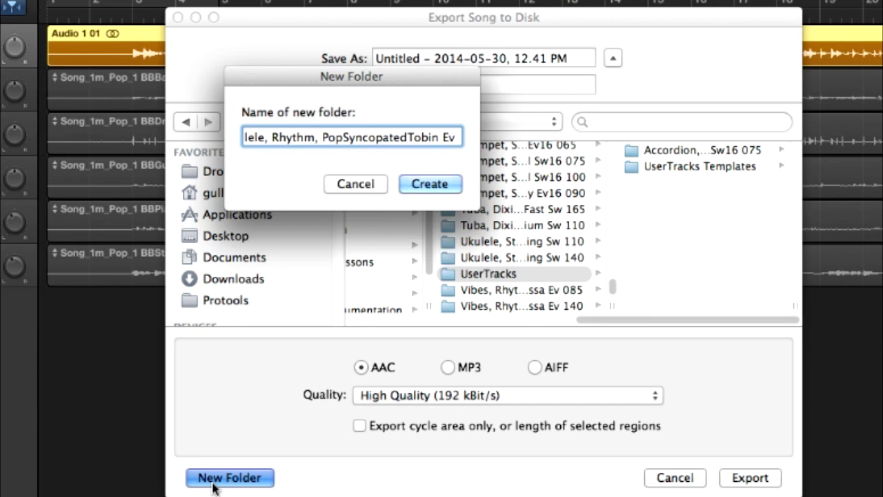
text(120)
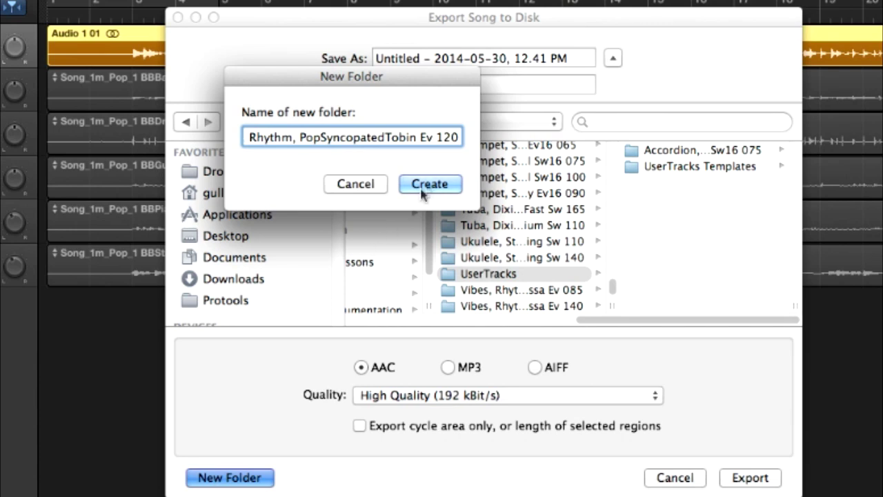
click(430, 184)
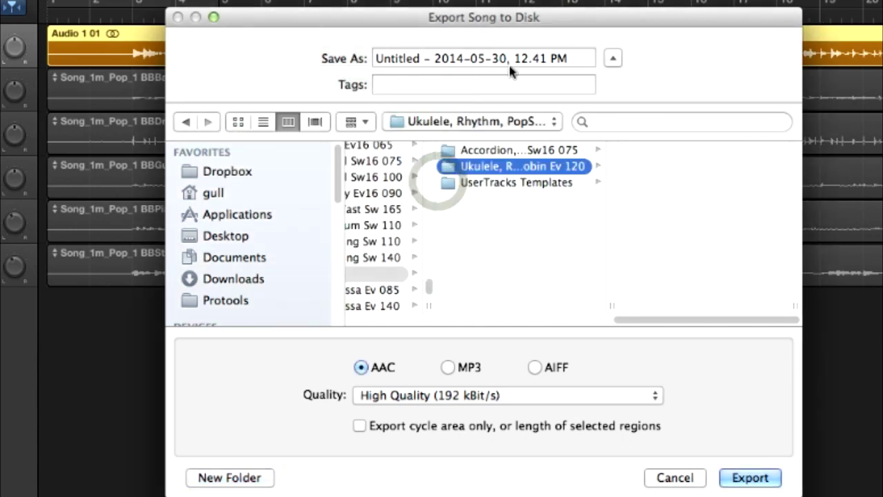
Name the export UkuleleSong1 and export the take into the new Ukulele folder.
triple_click(579, 57)
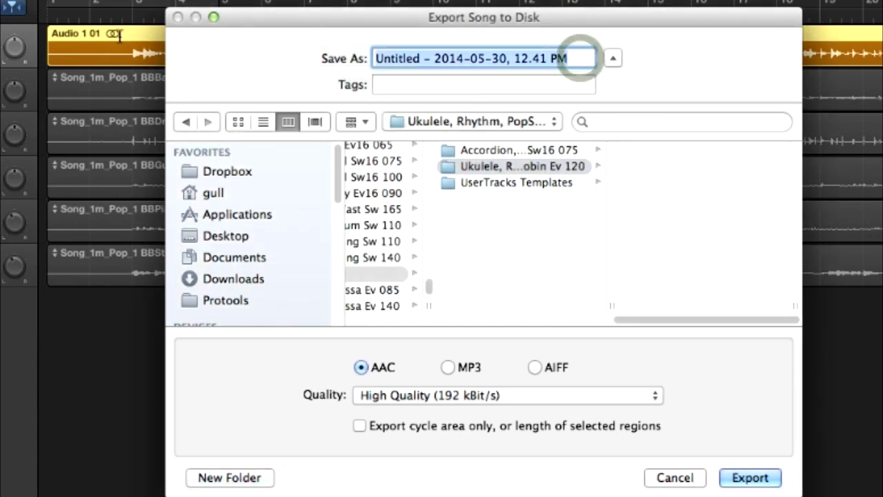
text(UkuleleSong1)
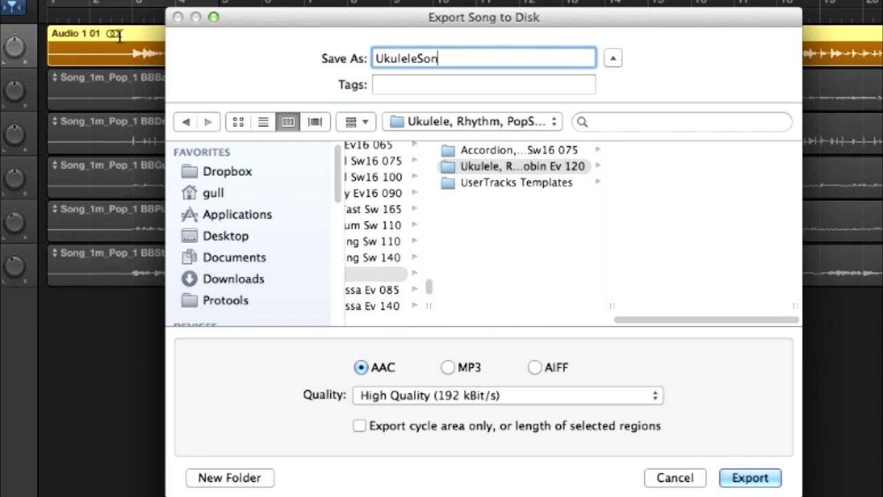
click(756, 475)
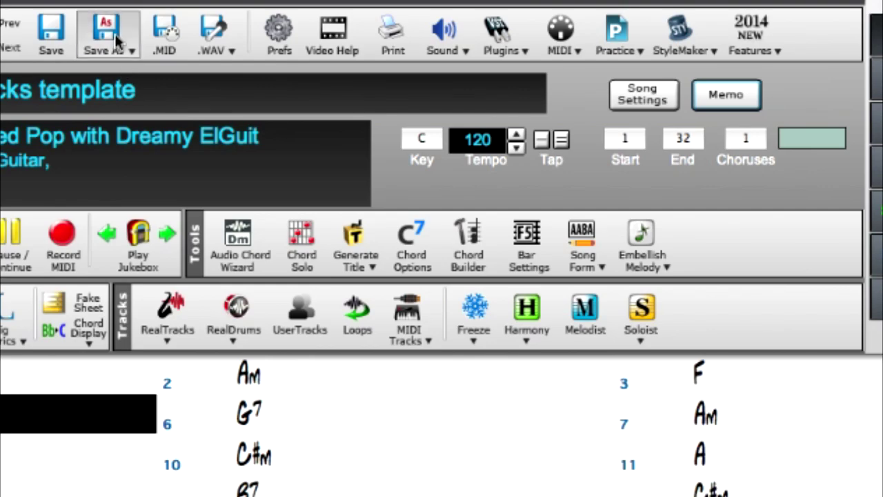
Switch to Band-in-a-Box and start saving a copy of the template song in the new Ukulele folder inside UserTracks.
click(197, 52)
click(165, 45)
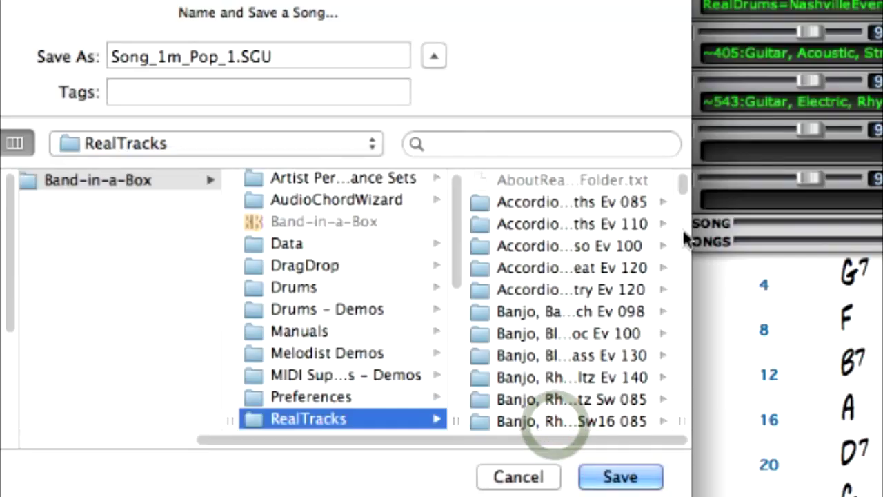
drag(682, 184, 683, 396)
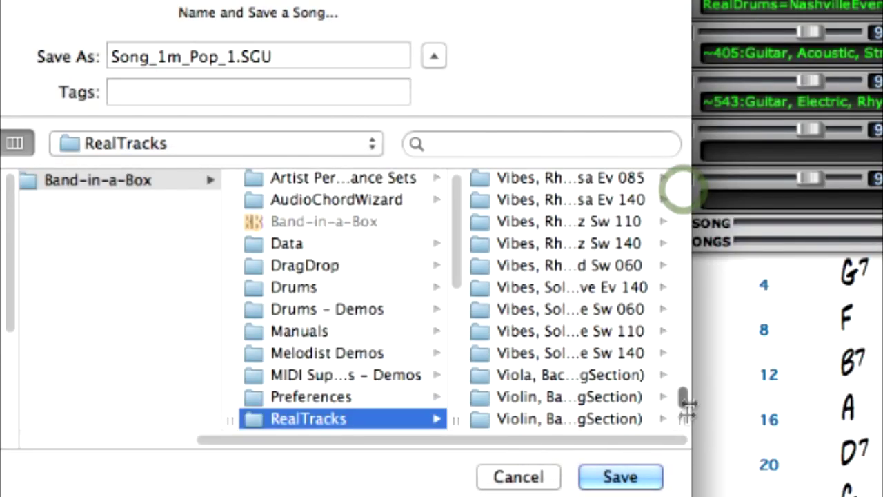
scroll(685, 217, up, 5)
click(529, 404)
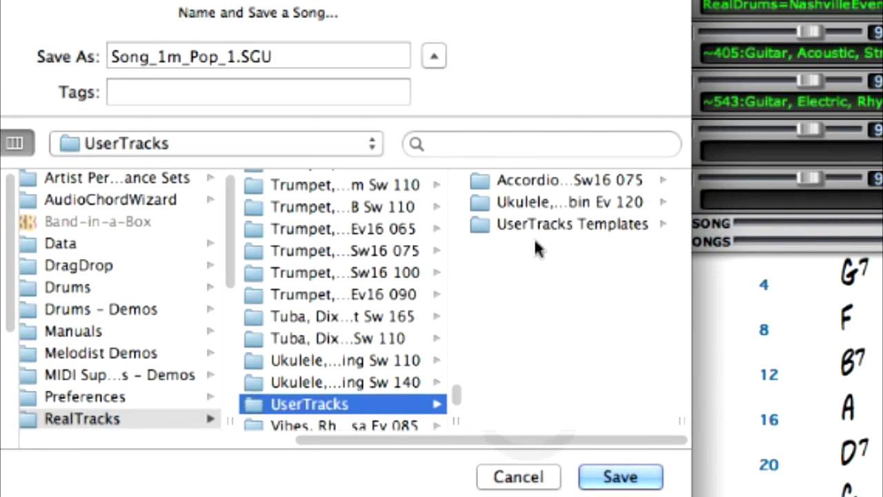
click(526, 199)
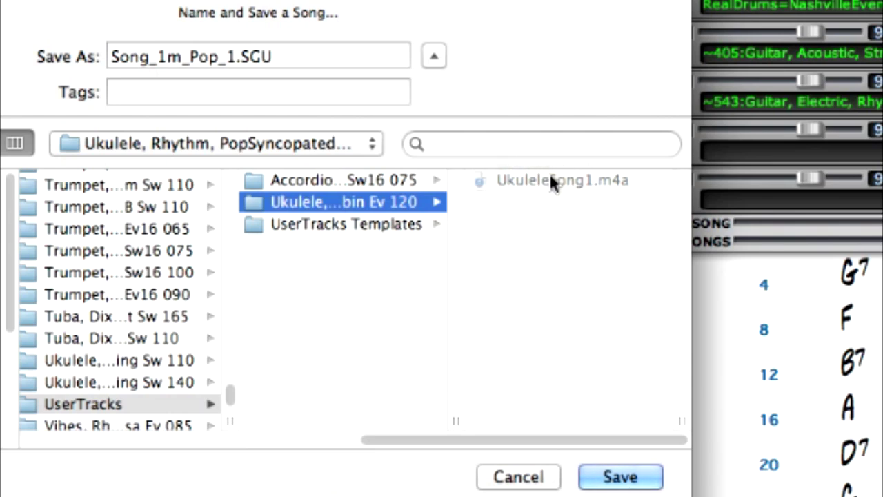
Reuse the exported audio file's name without its extension, UkuleleSong1, and save the song.
click(610, 182)
click(332, 54)
key(BackSpace)
key(BackSpace)
key(BackSpace)
key(BackSpace)
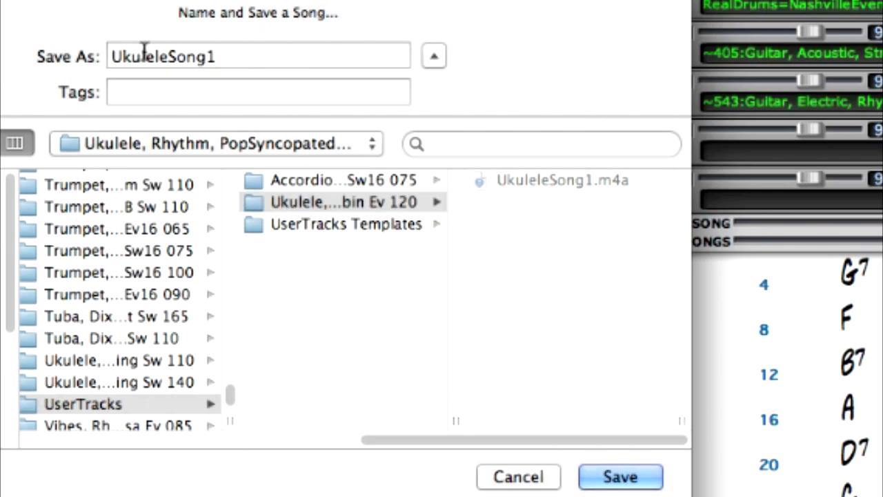
key(Return)
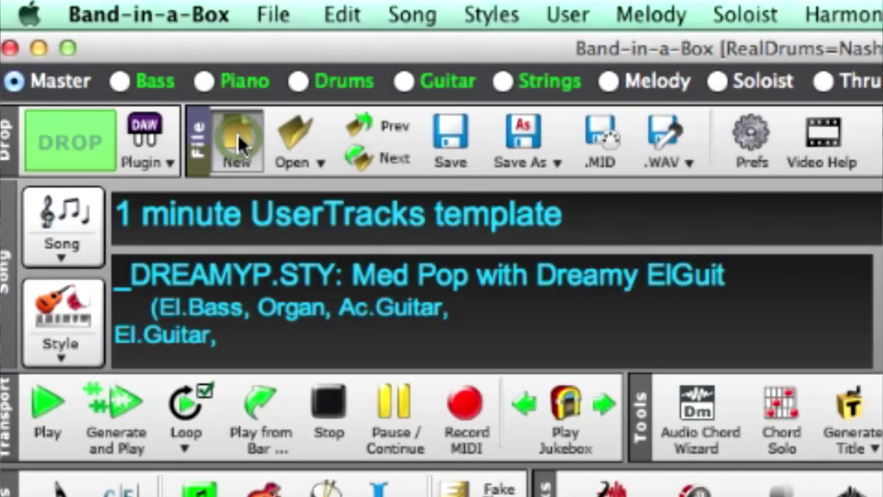
Start a new song and enter the chords C, F, Dm and G in bars 1 to 4.
click(238, 133)
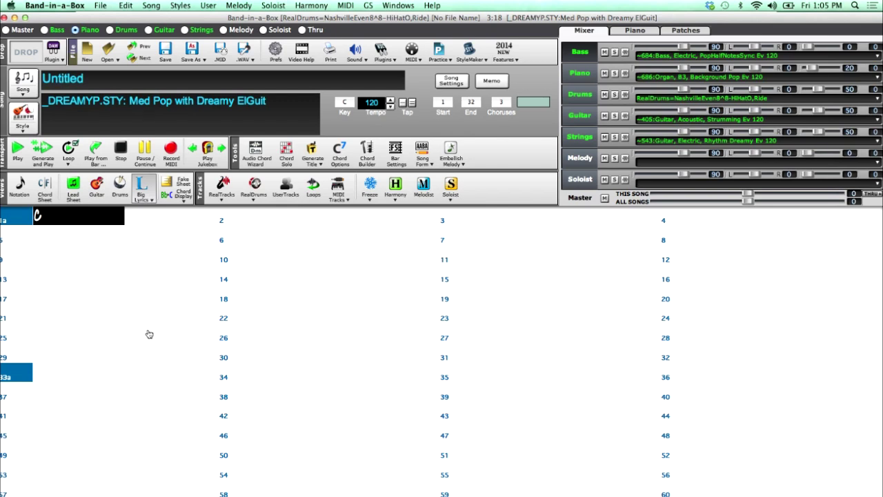
key(Return)
key(Return)
text(f)
key(Return)
key(Return)
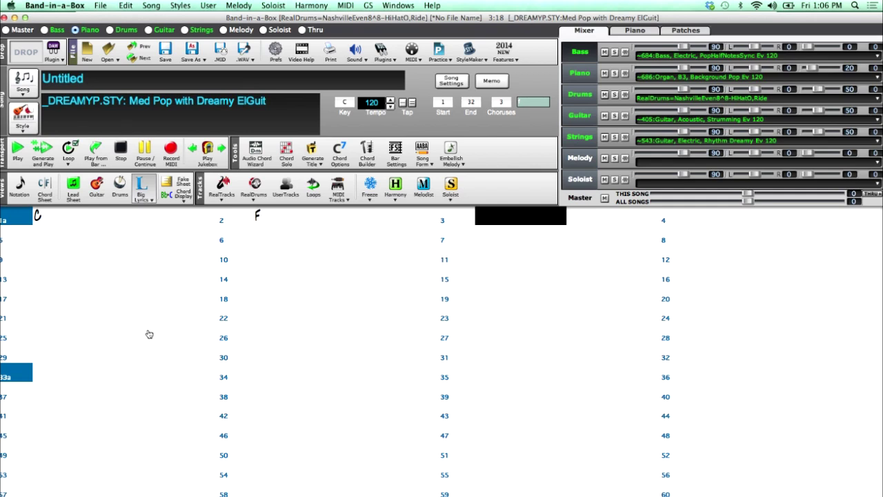
text(dm)
key(Return)
key(Return)
text(g)
key(Return)
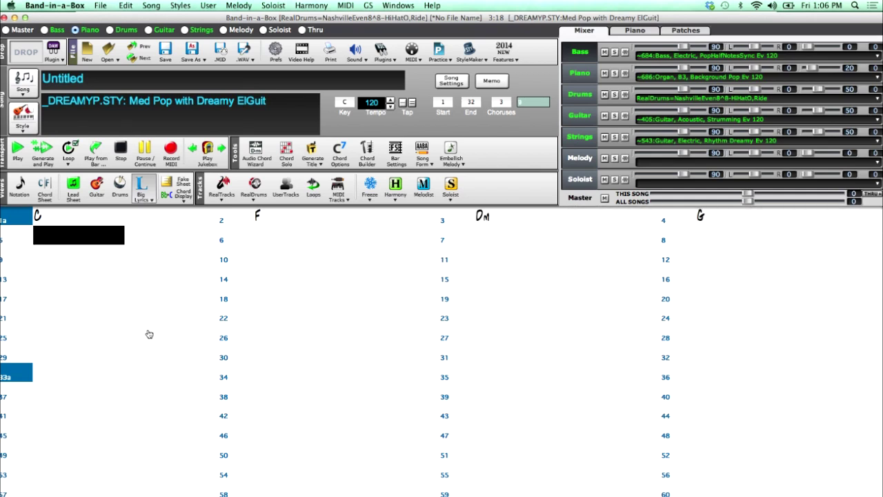
Copy the four-bar progression to bars 5 to 8 and set a B part marker at bar 9.
key(ctrl+v)
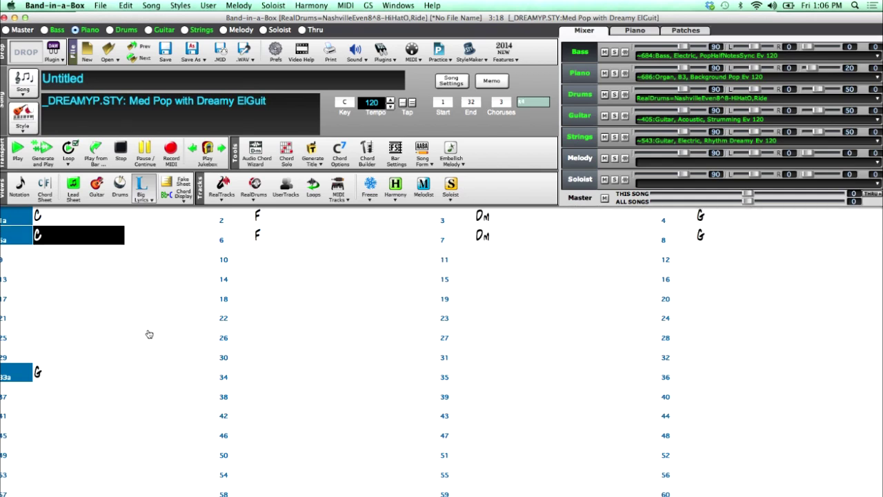
text(b)
key(Return)
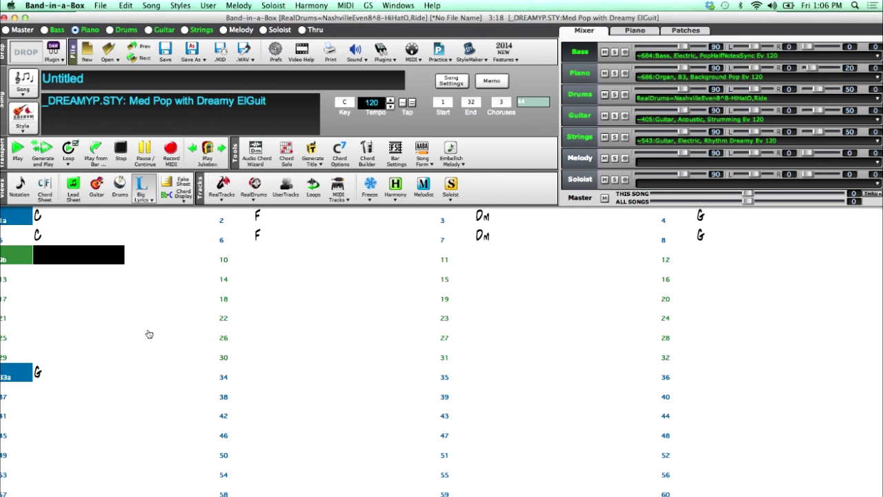
Enter the B section chords: Am, G, F in bars 9 to 11 and Dm, G, C in bars 13 to 15.
text(am)
key(Return)
text(g)
key(Return)
text(f)
key(Return)
key(Right)
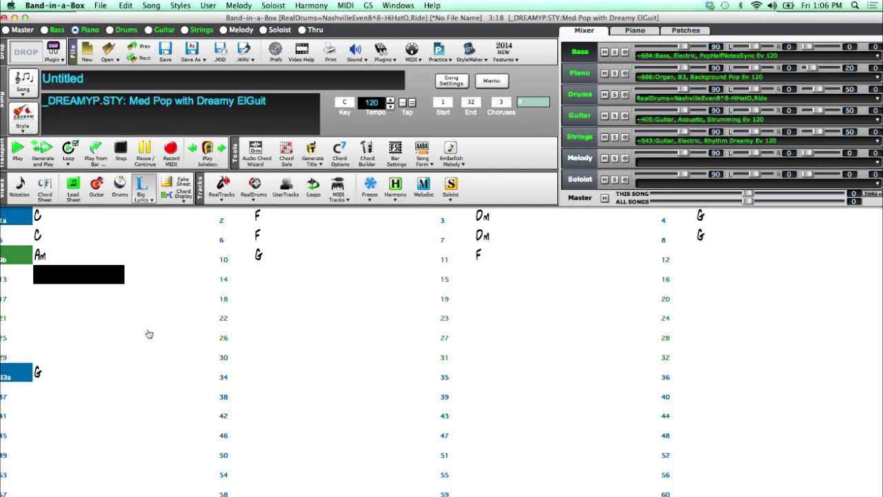
text(dm)
key(Return)
text(g)
key(Return)
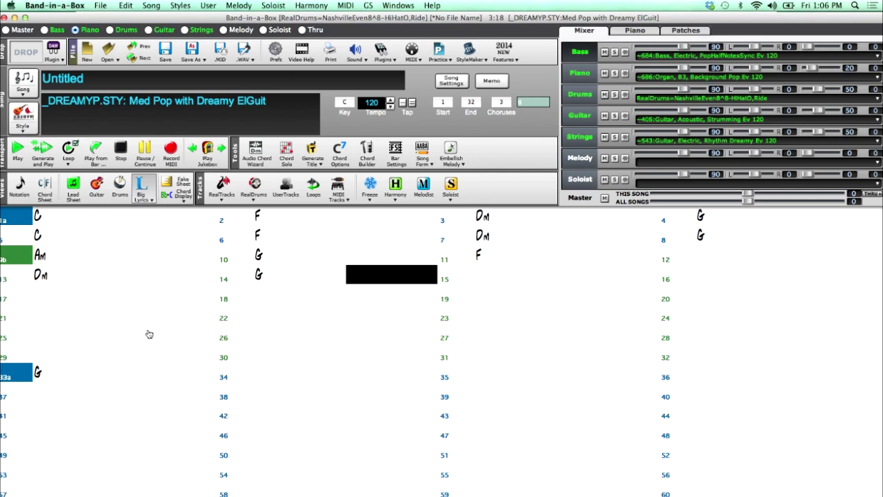
text(c)
key(Return)
key(Right)
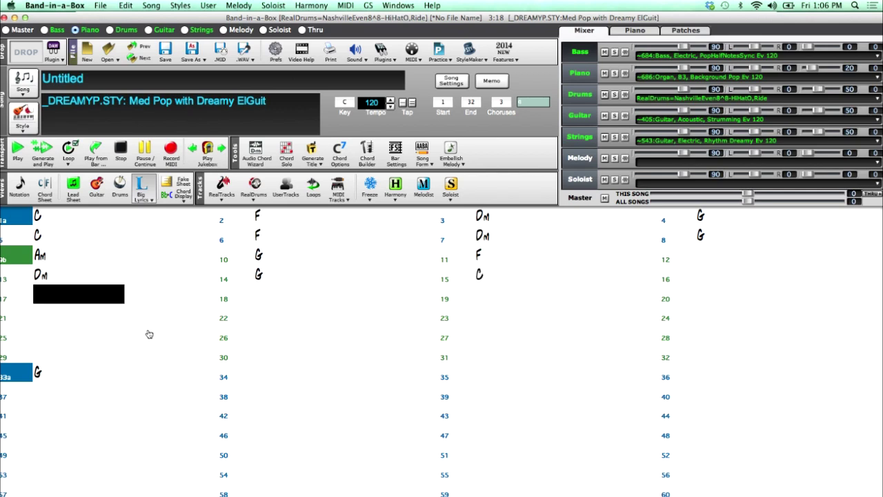
Copy the first 16 bars to bars 17 to 32 and enter a C chord at bar 33.
key(super+v)
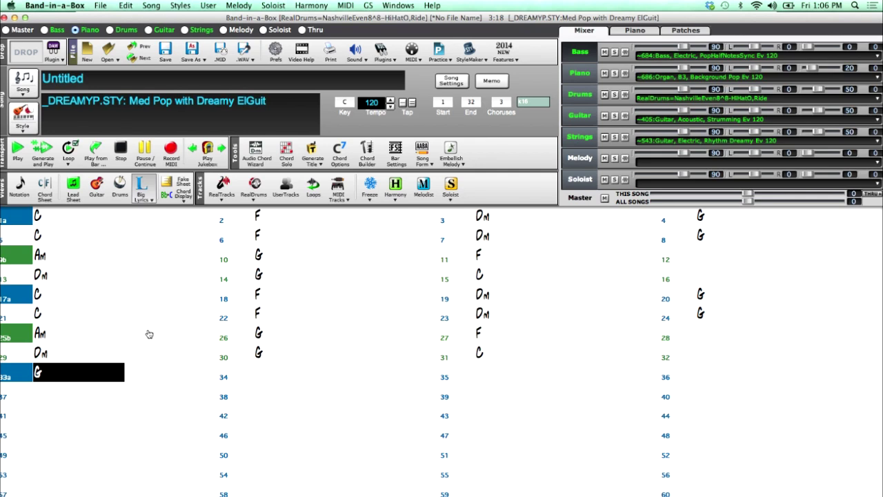
text(c)
key(Return)
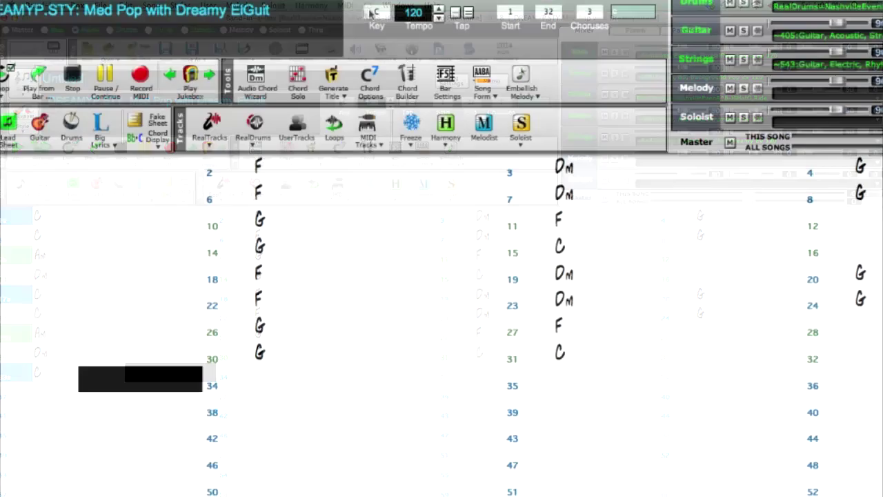
Transpose the song to the key of Eb.
click(344, 101)
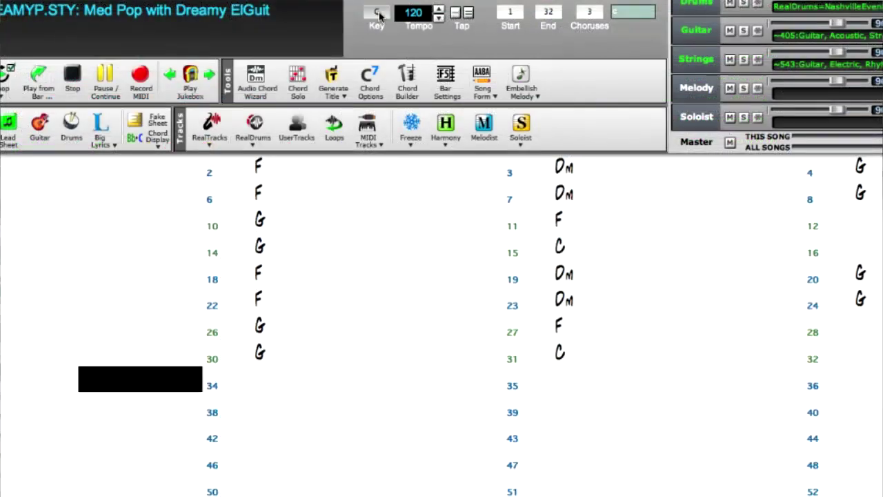
click(416, 78)
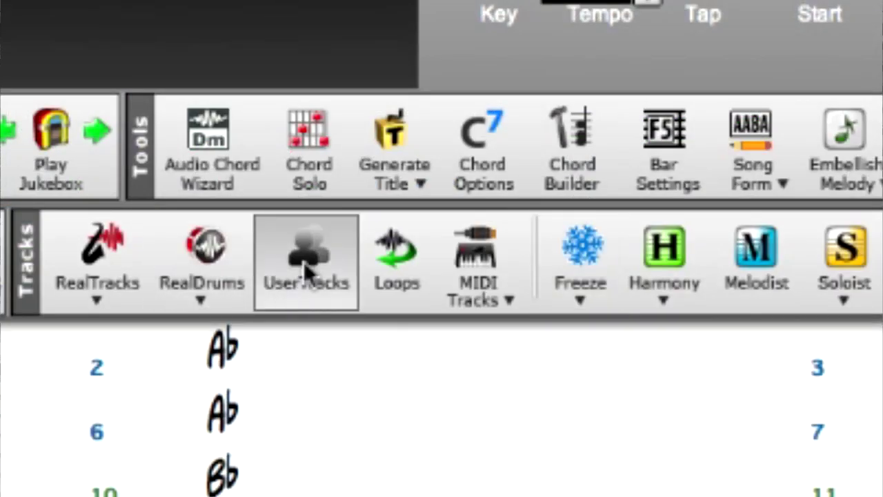
Assign the "Ukulele, Rhythm, PopSyncopatedTobin Ev 120" UserTrack to the Melody track, and generate and play the song.
click(285, 187)
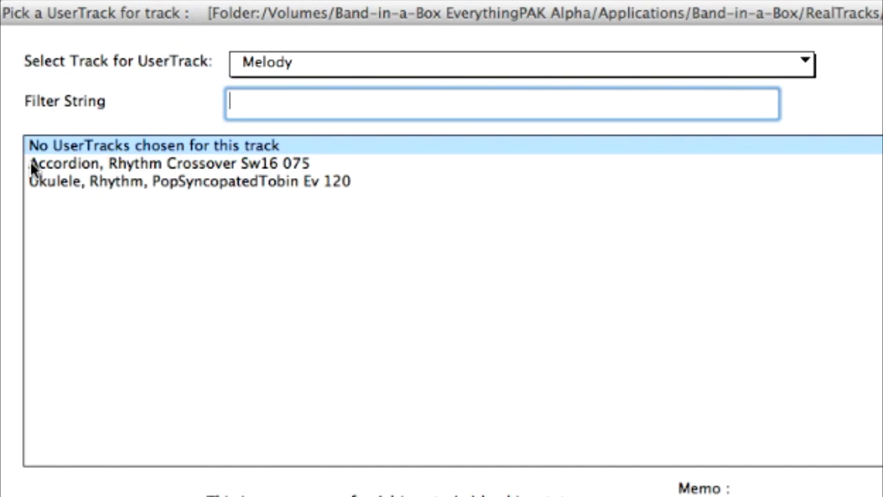
click(122, 179)
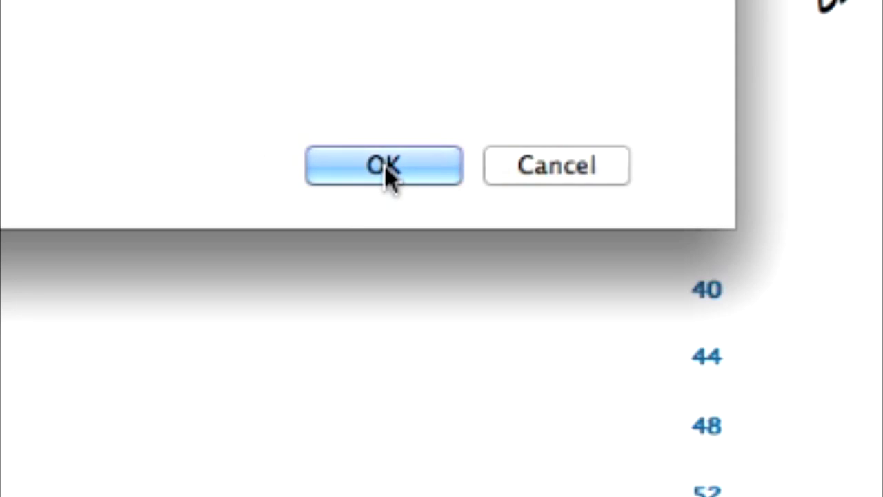
click(385, 166)
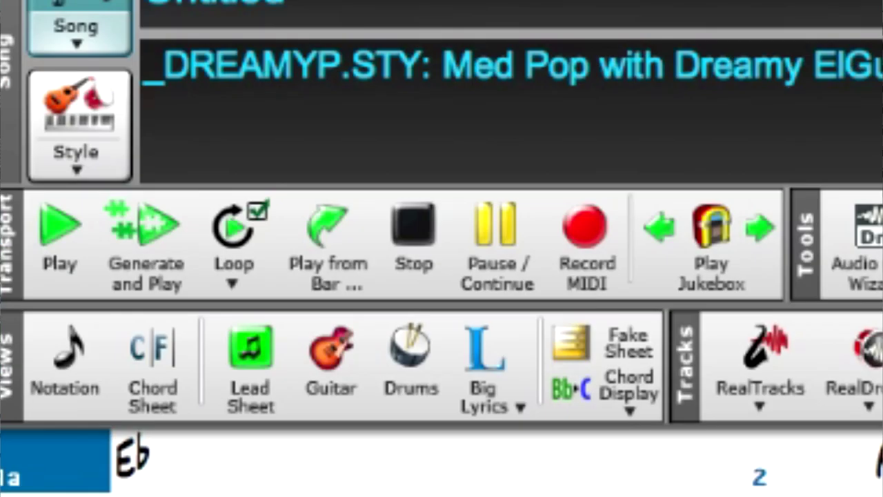
click(140, 269)
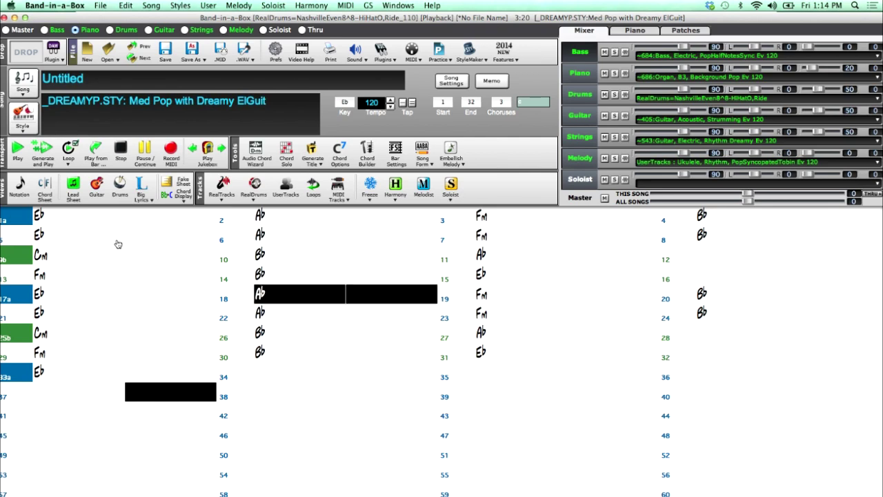
Lower the song's tempo to 110 to hear it slower, and raise it to 125.
click(390, 107)
click(391, 106)
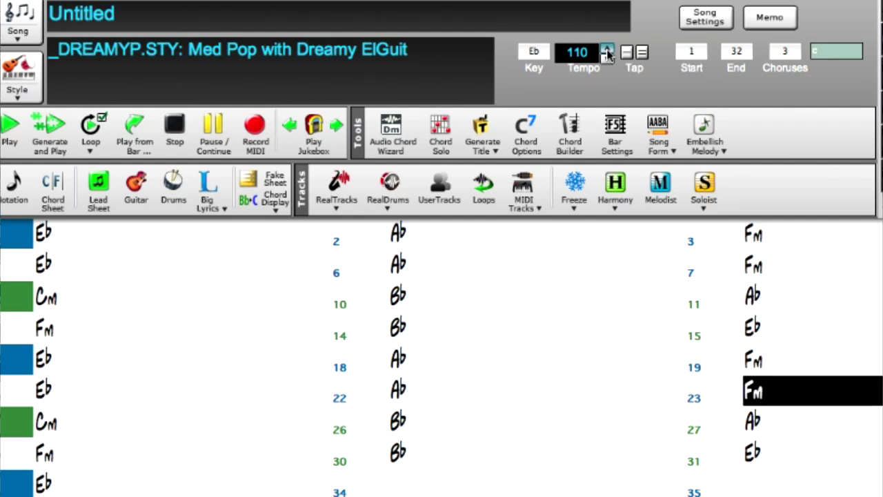
click(606, 53)
click(607, 53)
click(606, 53)
click(606, 54)
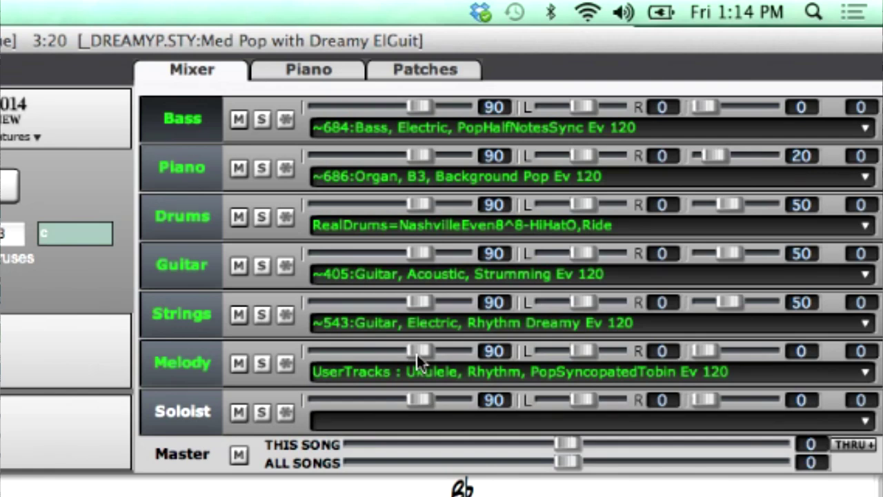
Set the Melody track's volume to 69, pan to +19 and reverb to 51, and pan the Strings track to -27.
drag(421, 357, 401, 354)
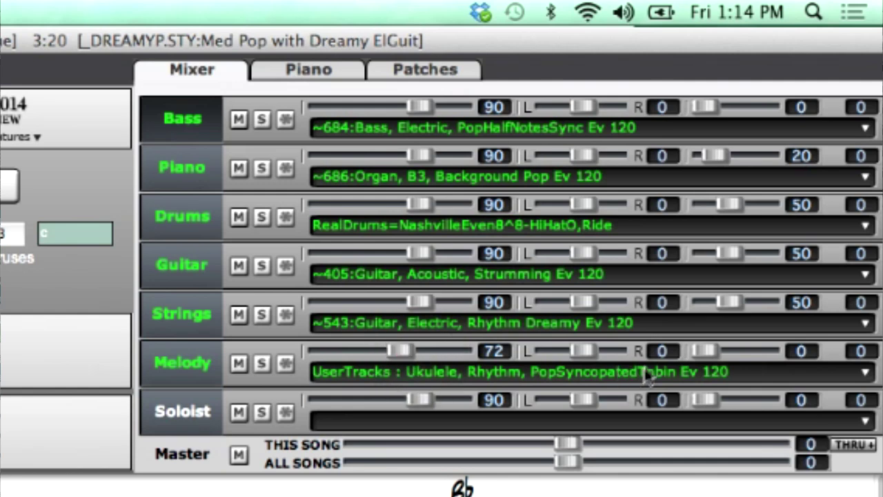
drag(703, 351, 732, 356)
drag(404, 358, 391, 354)
drag(586, 354, 598, 348)
drag(577, 306, 567, 305)
drag(398, 350, 402, 351)
Solo the Melody track briefly to hear the ukulele alone, return to the full mix, and stop playback.
click(262, 363)
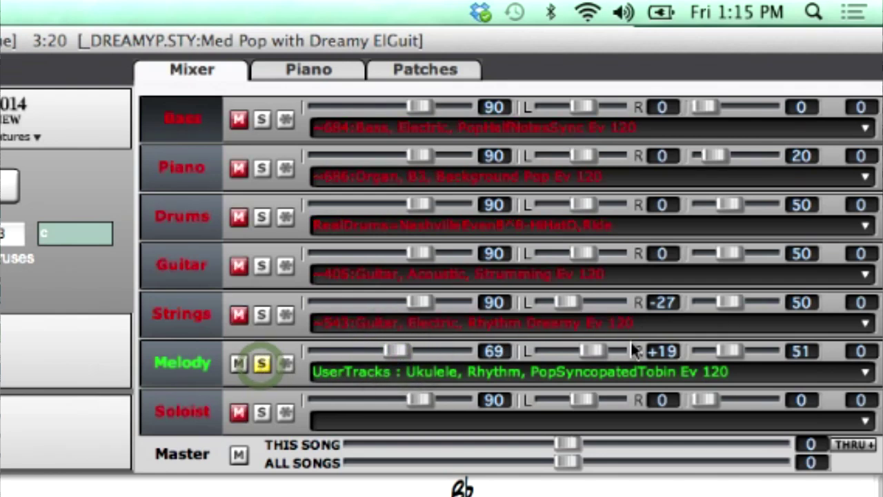
click(262, 364)
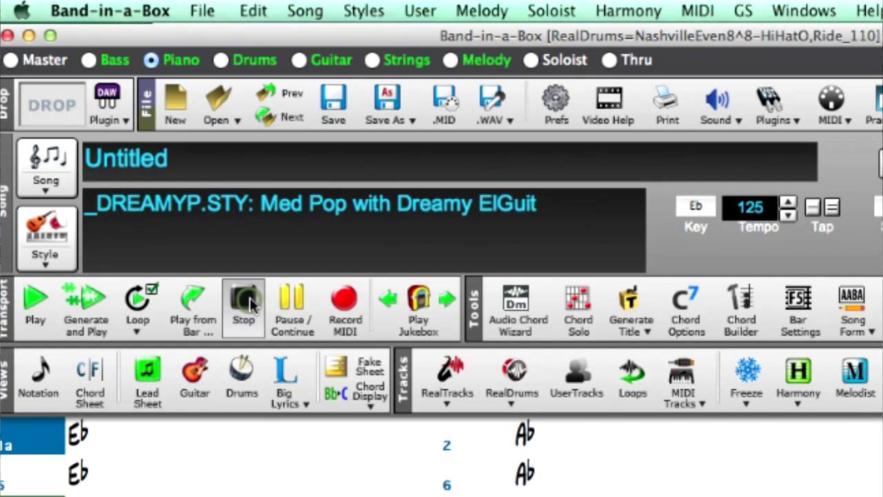
click(245, 301)
Set the StylePicker filter to the Pop/Rock genre only, with 8ths and Even feel.
click(58, 236)
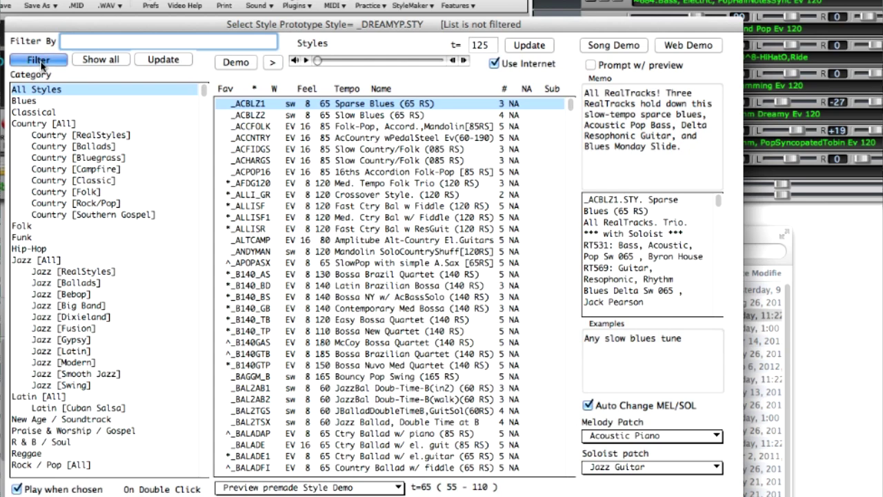
click(40, 60)
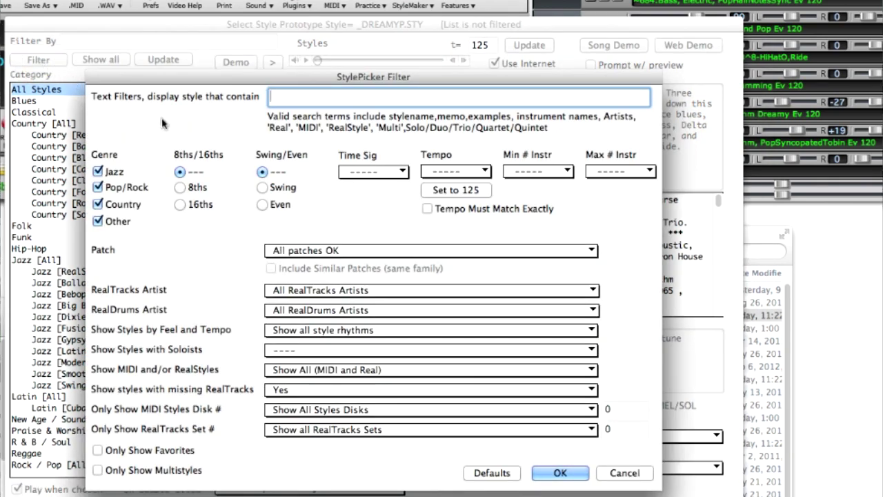
click(98, 171)
click(98, 221)
click(98, 204)
click(180, 187)
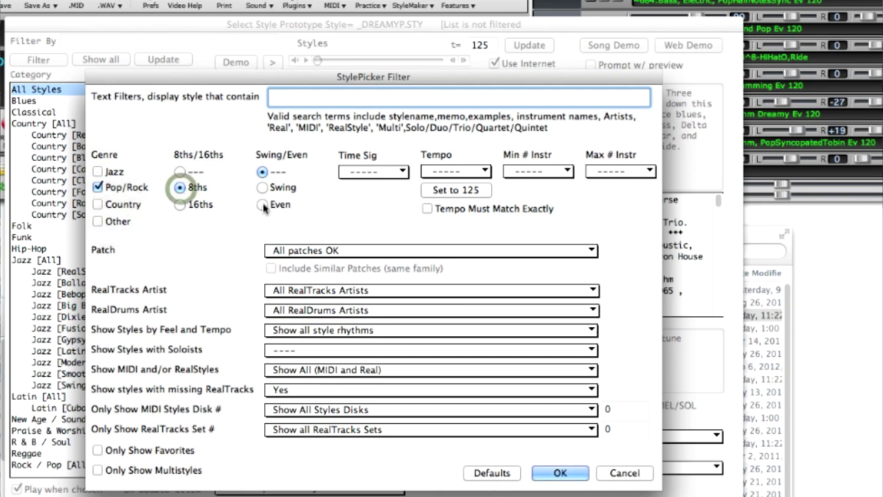
click(262, 205)
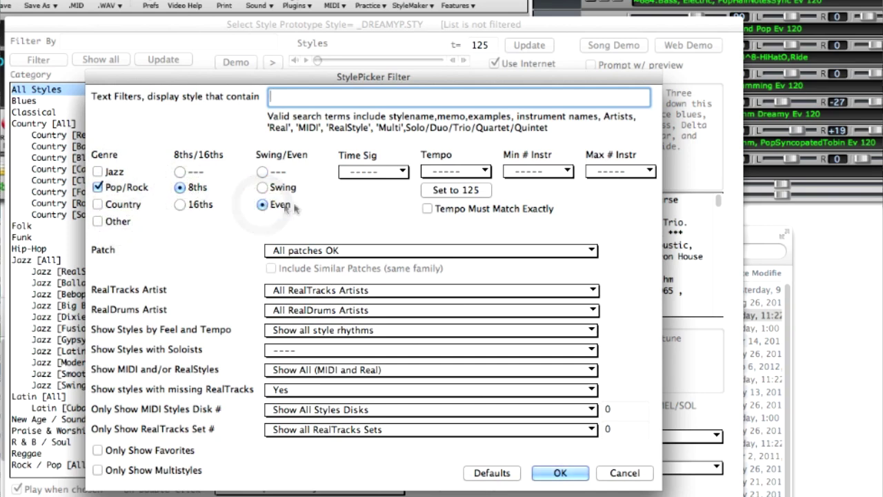
Set the style filter's time signature to 4/4 and its tempo to 120, and apply the filter.
click(352, 173)
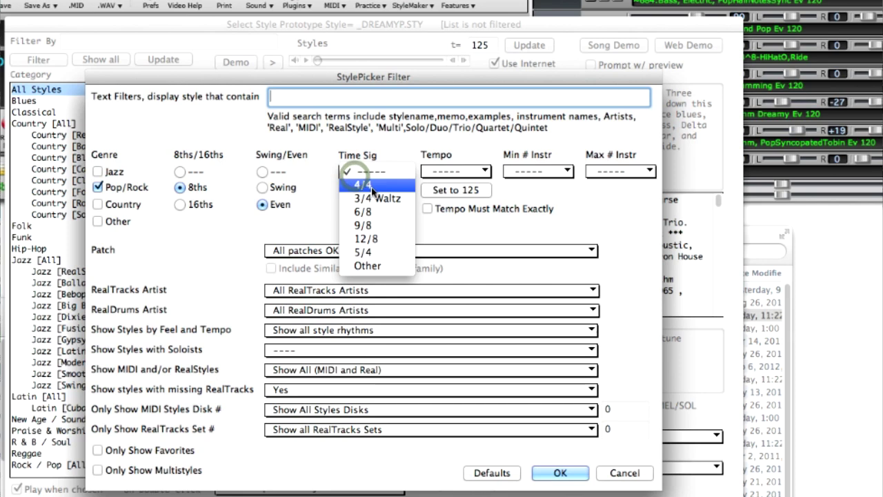
click(362, 185)
click(485, 172)
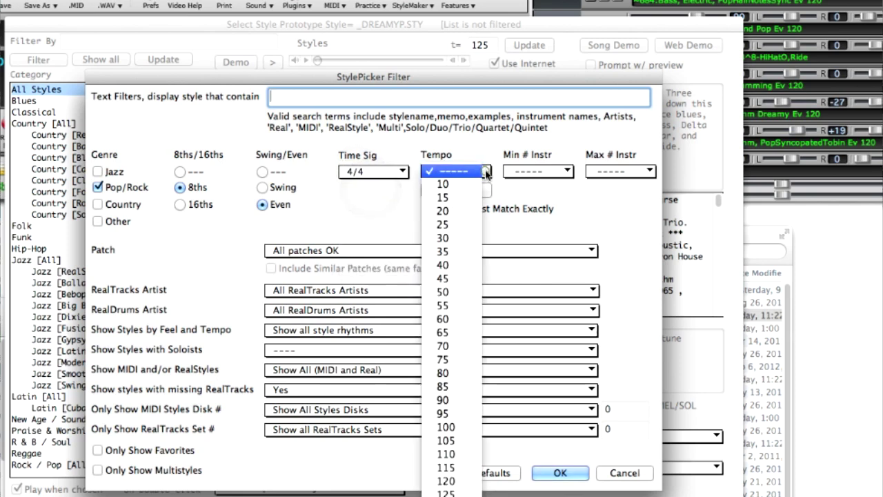
click(455, 481)
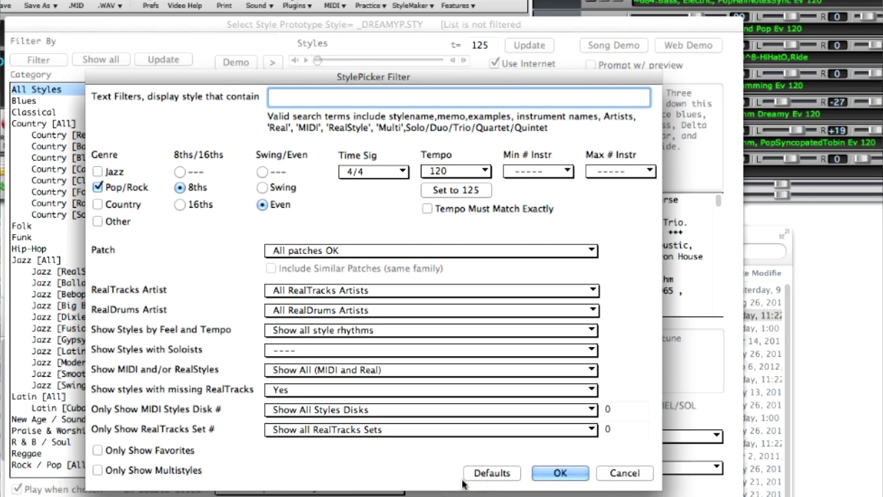
click(561, 473)
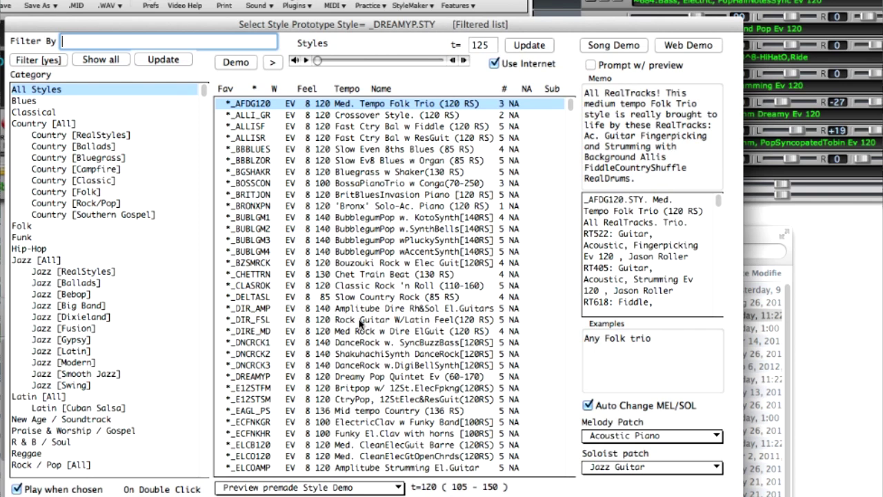
Audition the demos of the _CLASROK, _ECFNKGR, _ROKAMER and _SOL60HS styles in the filtered list.
click(364, 286)
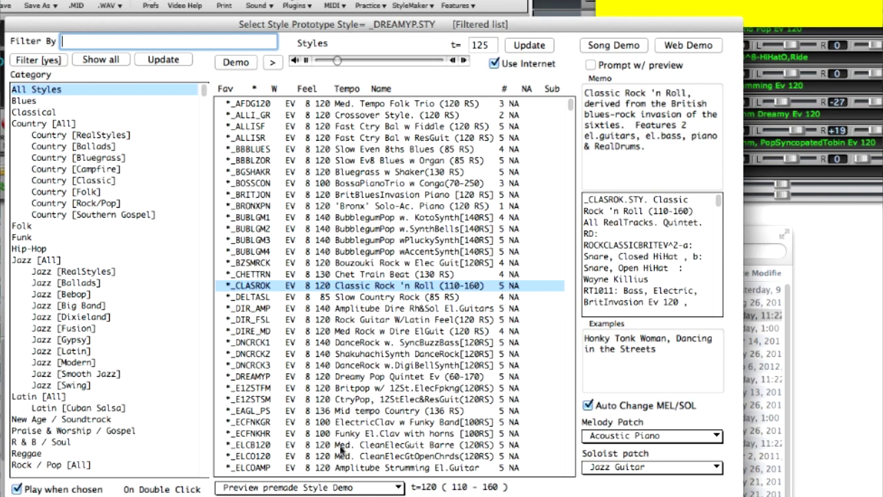
click(348, 423)
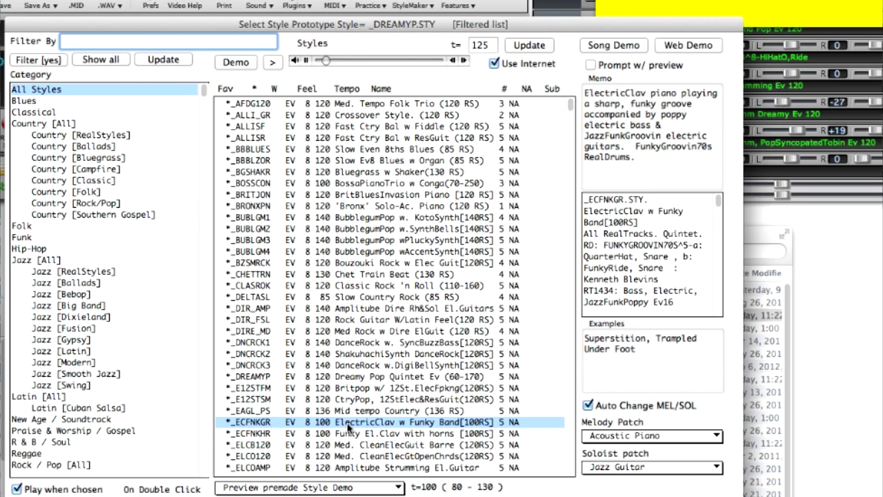
click(573, 454)
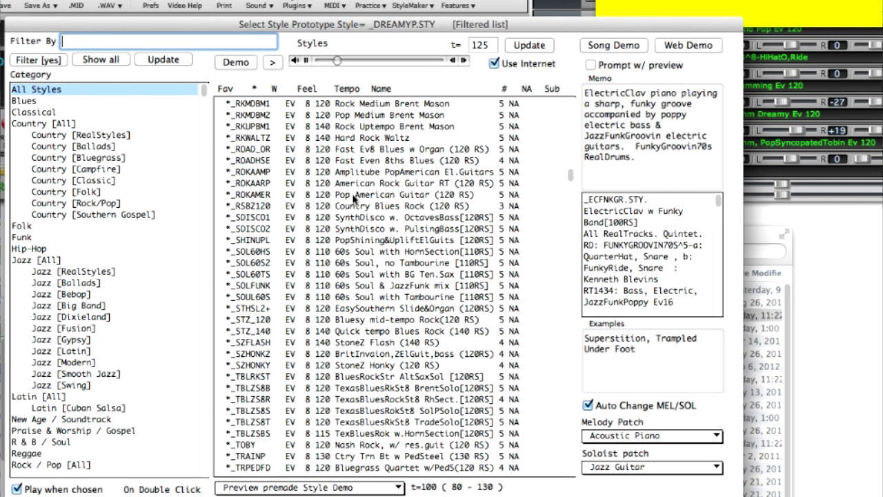
click(354, 196)
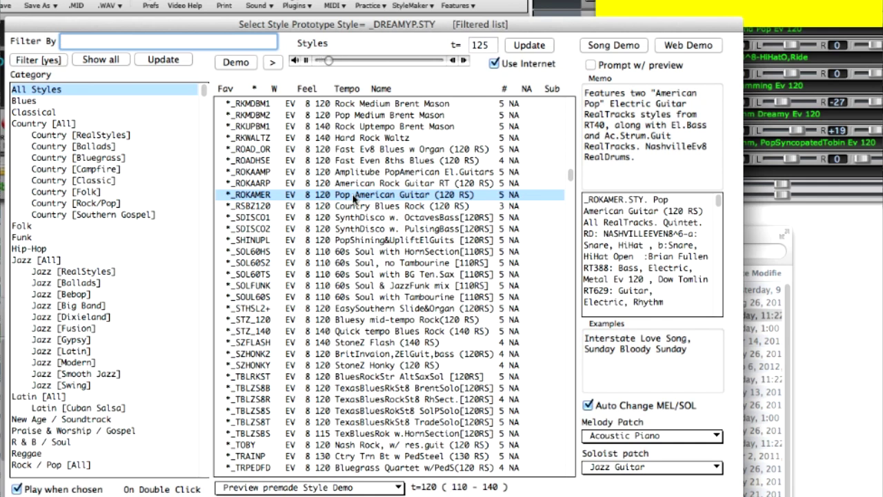
click(386, 255)
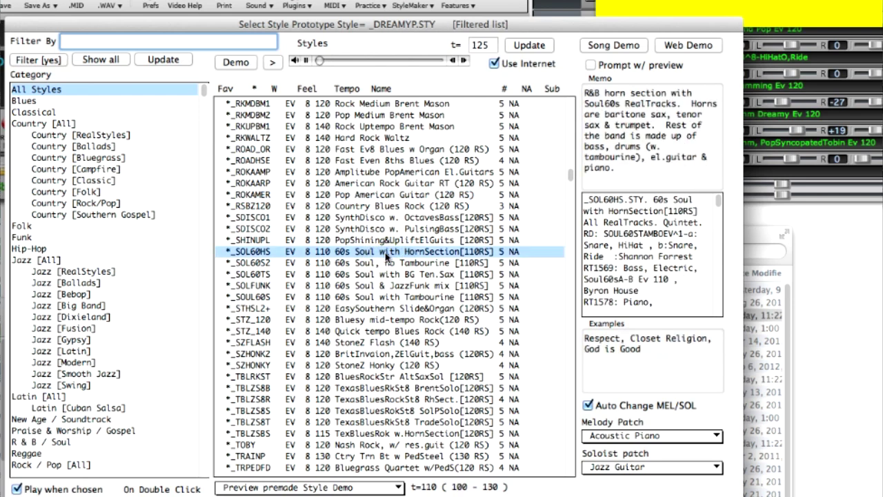
Audition the HIGHWAY 80s ev8 Classic Rock style further down the list.
click(573, 442)
click(572, 442)
click(572, 442)
click(572, 442)
click(572, 442)
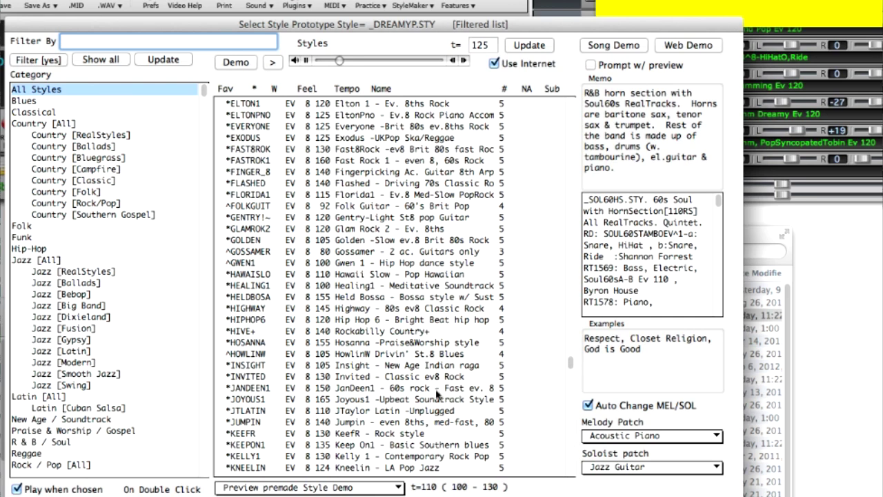
click(384, 312)
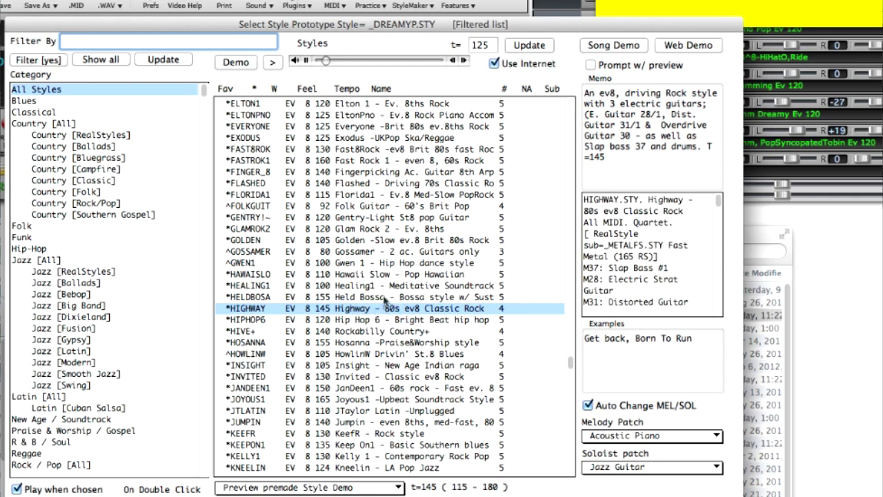
click(273, 63)
Load the _POPPNOB PopPiano Bronx Medium (120 RS) style into the song and play it.
click(571, 143)
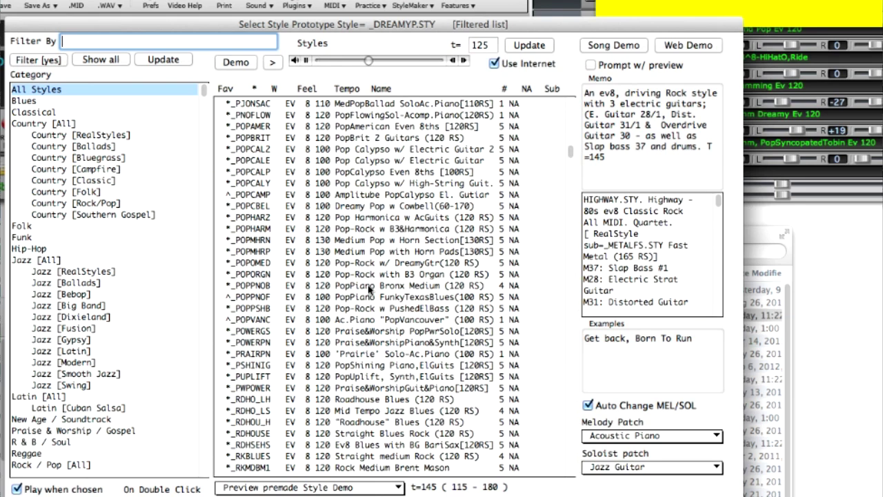
click(369, 286)
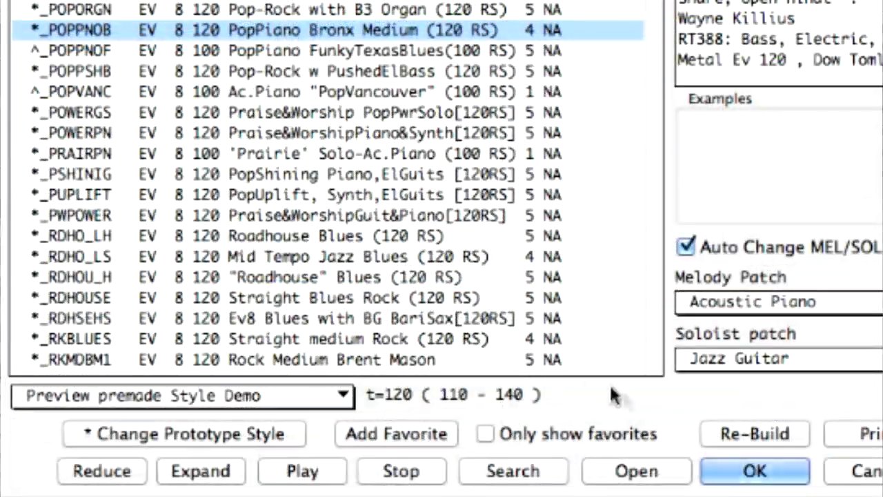
click(754, 469)
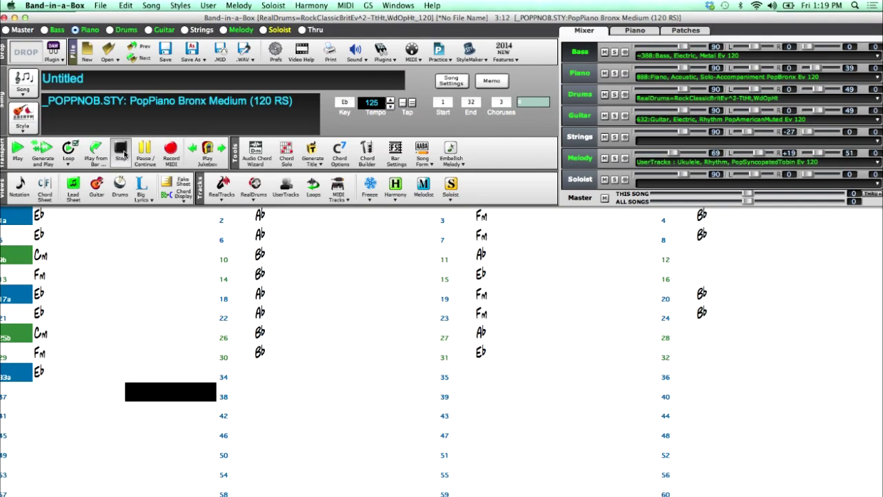
click(19, 158)
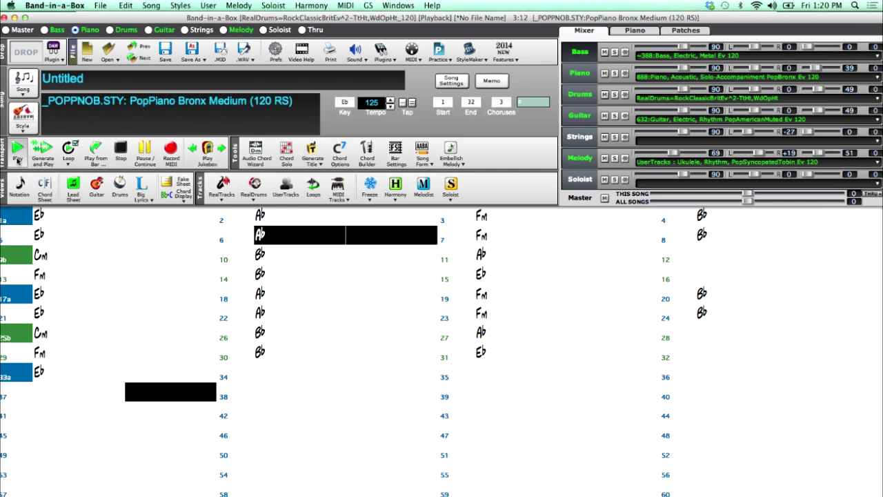
Solo the Melody track to set its volume to 78, return to the full mix, and fine-tune the ukulele's volume.
click(615, 158)
drag(672, 152, 678, 154)
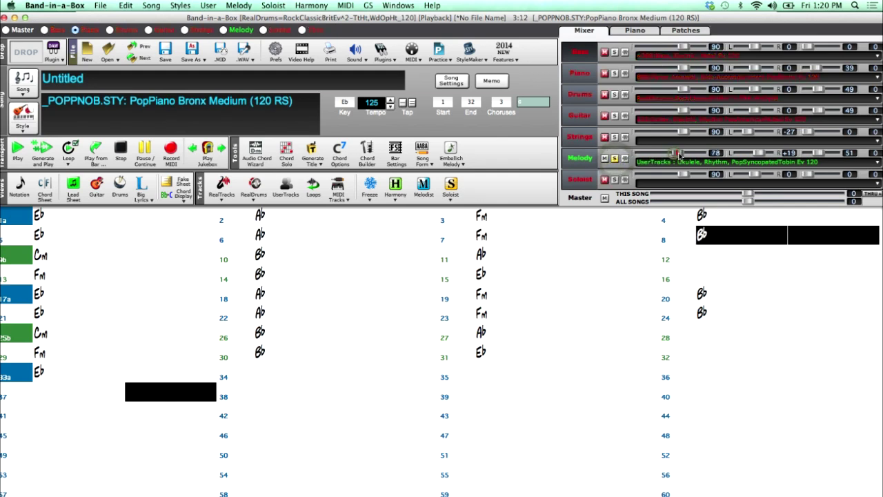
click(614, 158)
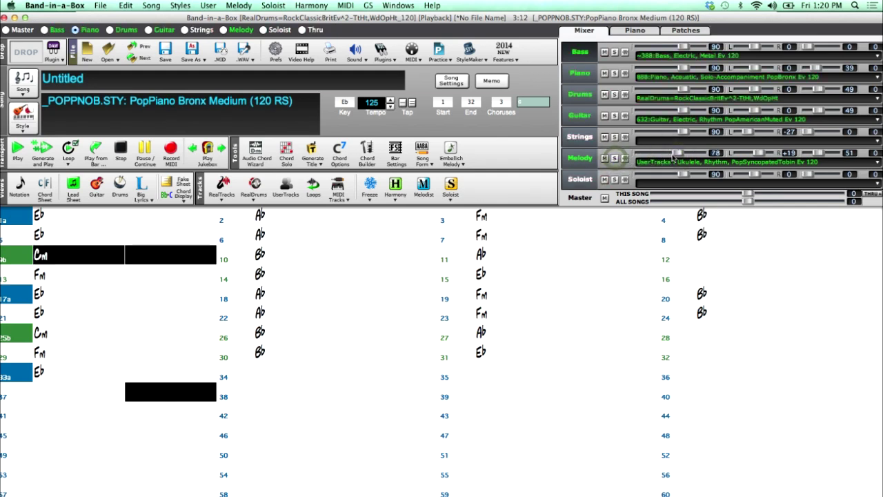
drag(681, 156, 678, 157)
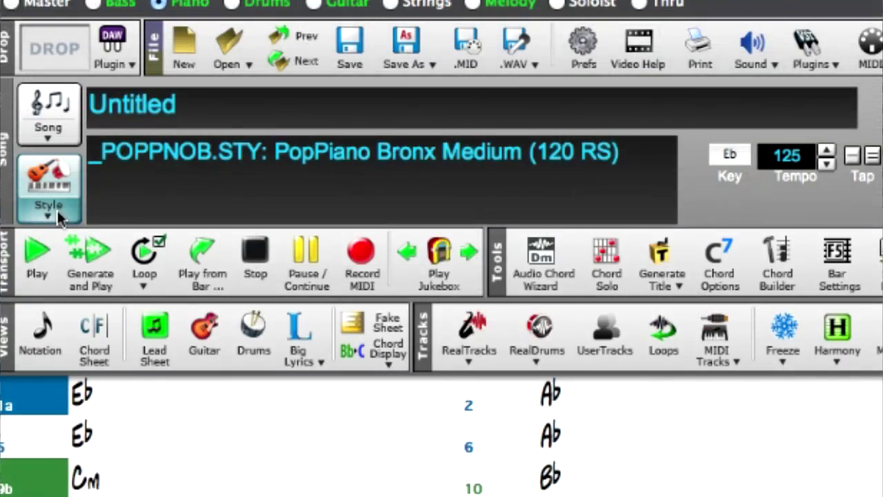
Load the song demo for the _POPPNOB style and generate it with the "Ukulele, Rhythm, PopSyncopatedTobin Ev 120" UserTrack on the Melody track.
click(29, 131)
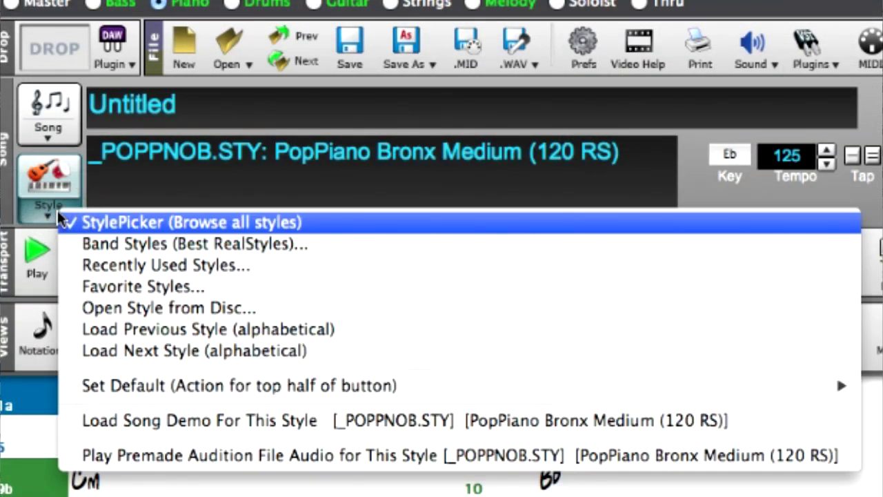
click(365, 423)
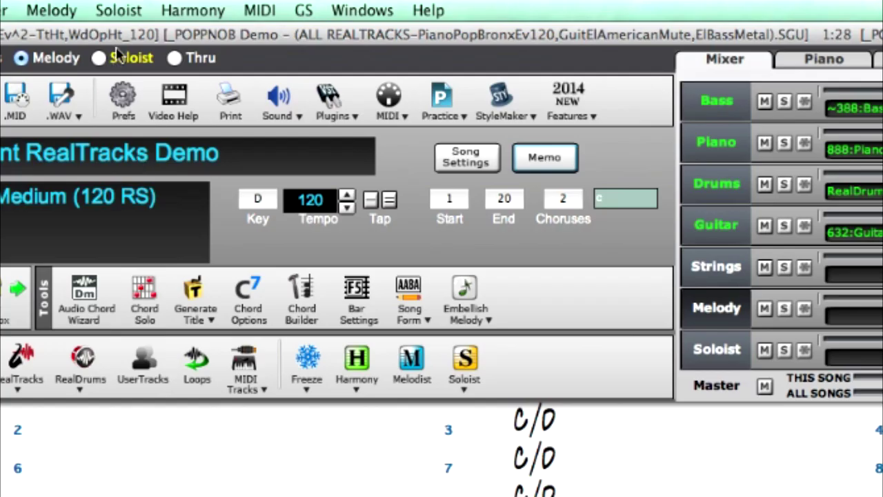
click(142, 373)
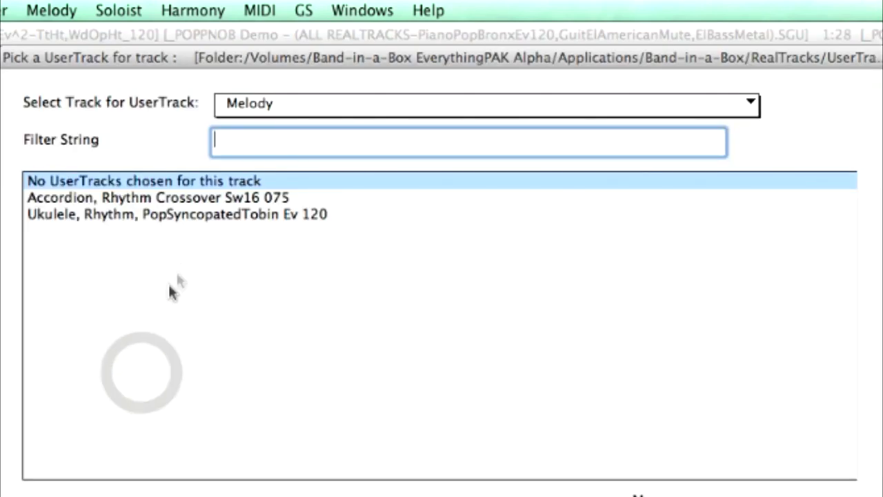
click(211, 218)
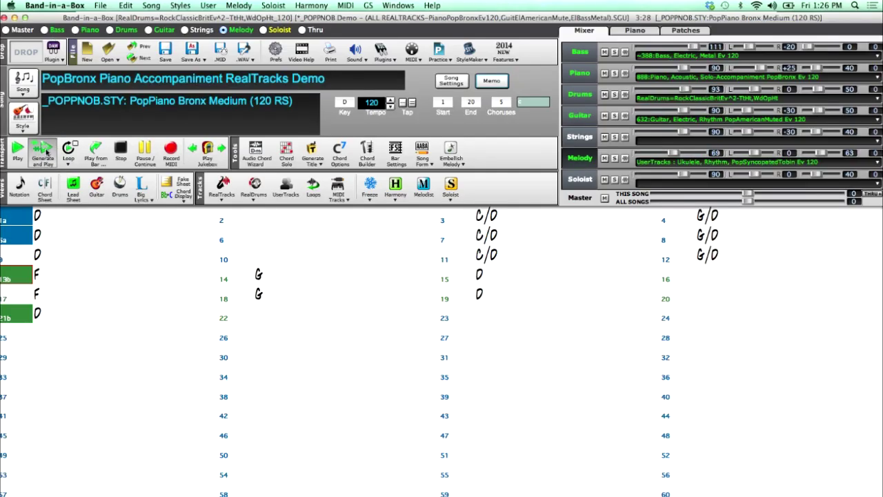
click(42, 147)
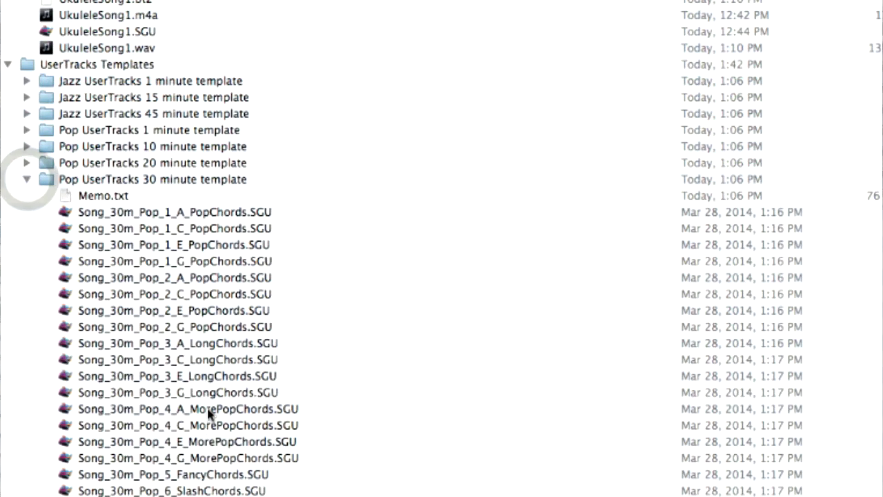
Look through the song files in the Pop UserTracks 30 minute template folder in Finder.
scroll(205, 414, down, 3)
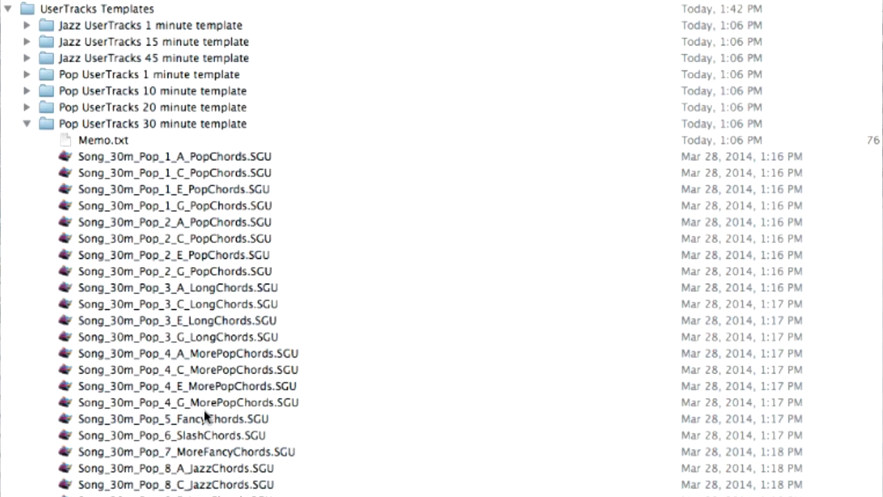
click(237, 187)
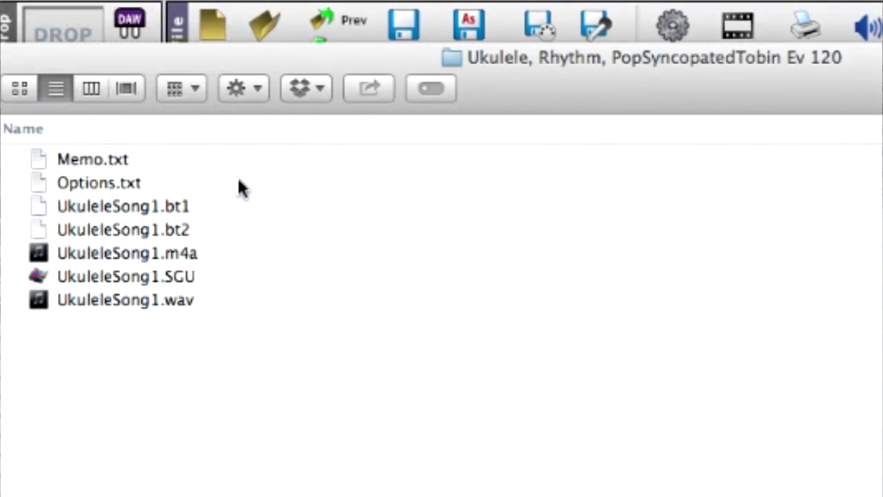
Examine the m4a, SGU, bt1, bt2 and wav files in the ukulele UserTrack folder, and view the contents of Options.txt.
click(178, 252)
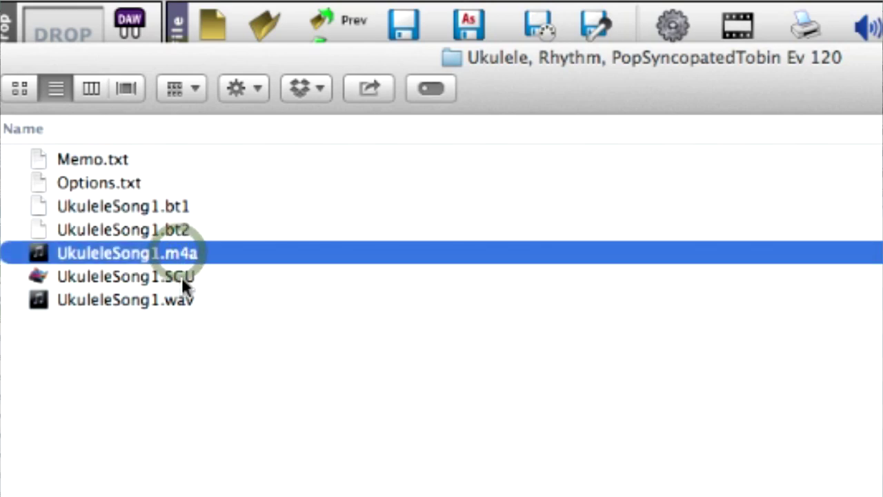
click(181, 277)
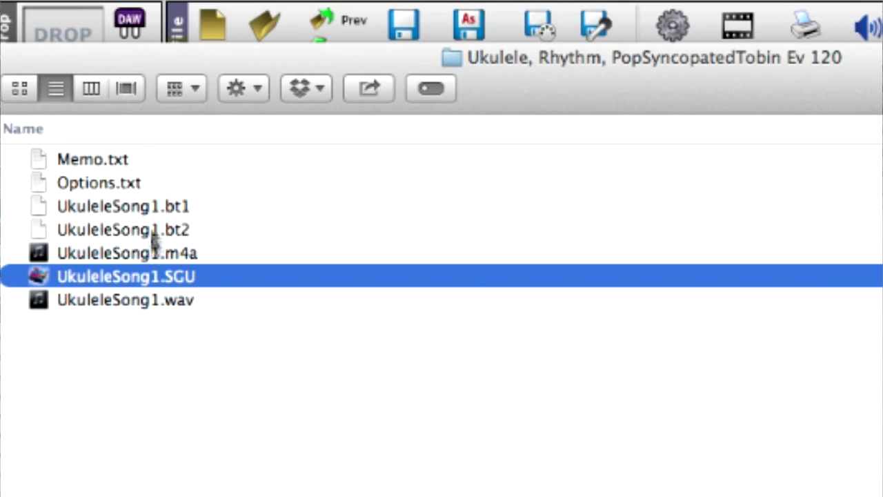
click(160, 205)
click(174, 230)
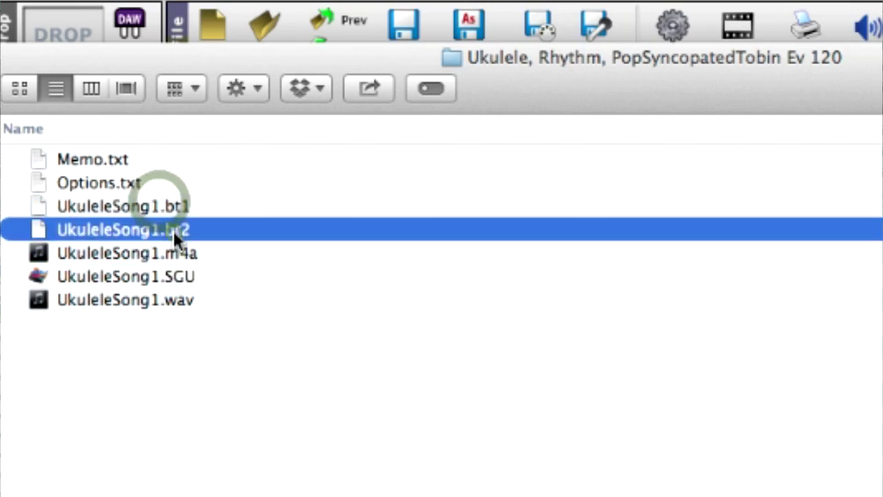
click(183, 301)
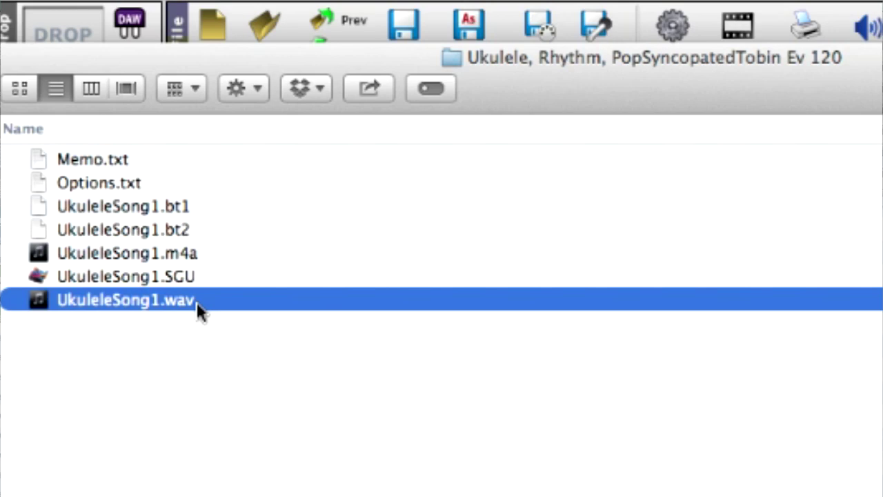
double_click(120, 183)
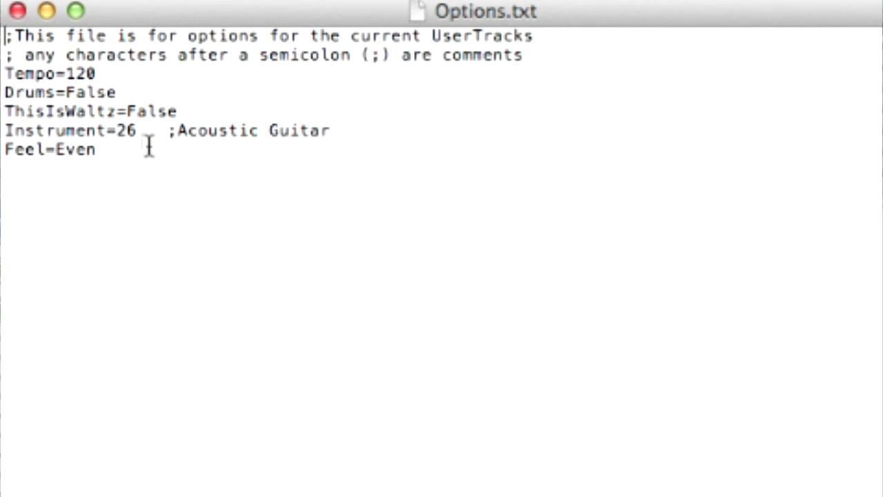
click(19, 10)
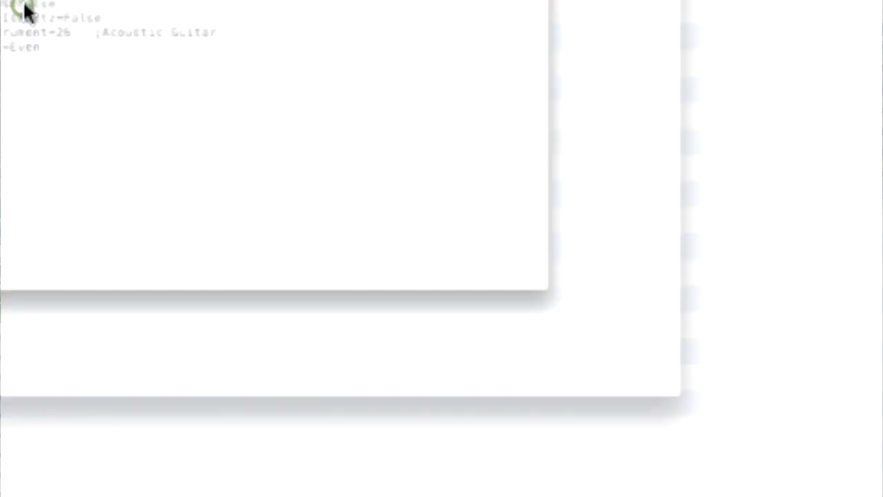
Replace the text of Memo.txt with "Simple strumming pop ukulele with slight syncopation.", save the file and close it.
click(96, 264)
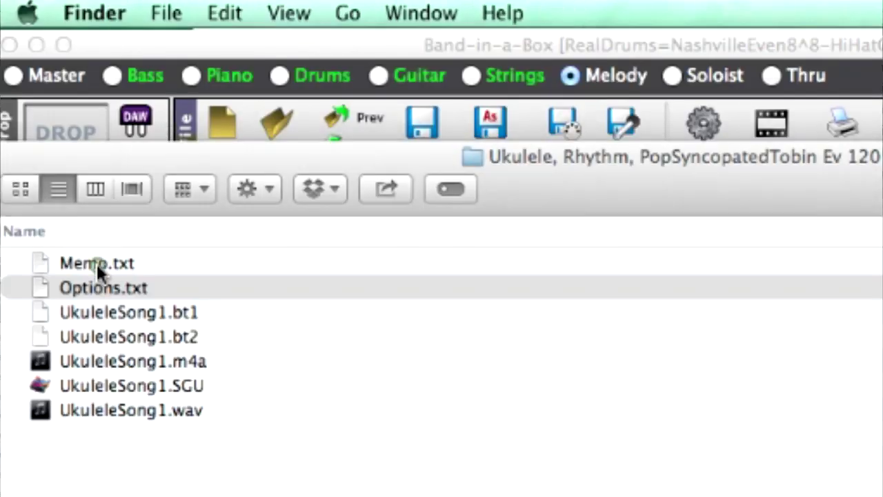
double_click(96, 264)
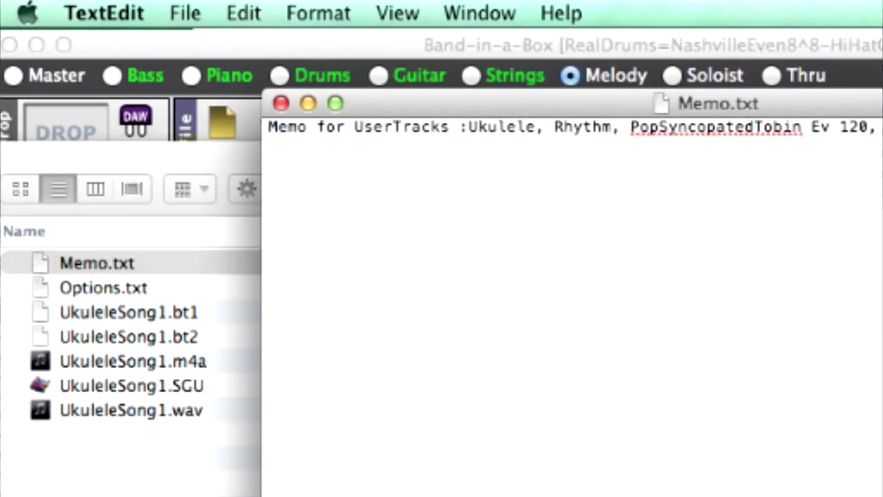
key(super+a)
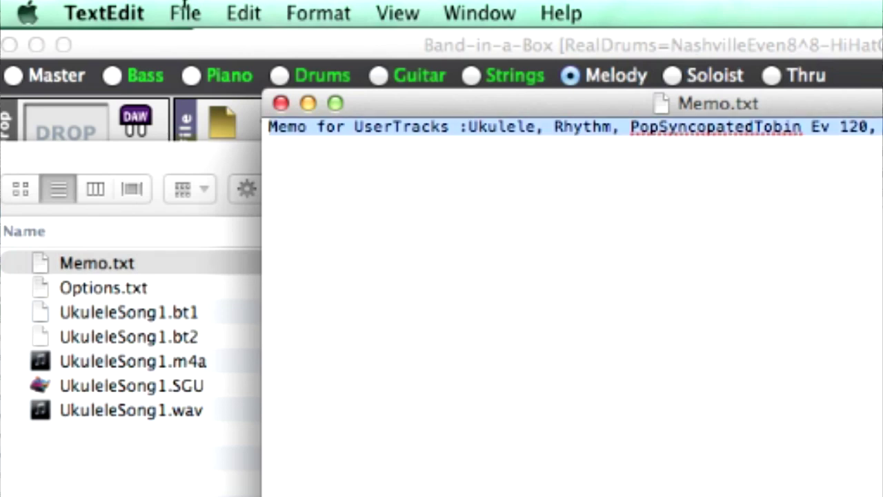
text(Simple strumming pop uk)
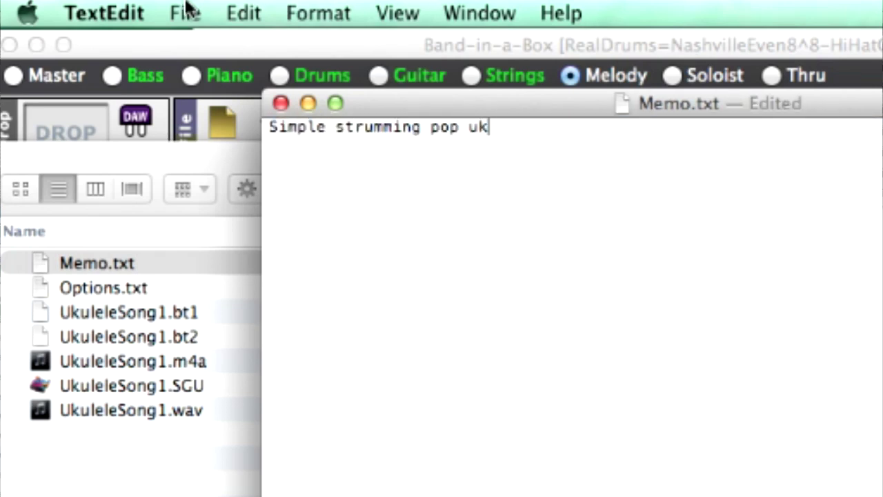
text(ulele with slight syncopation.)
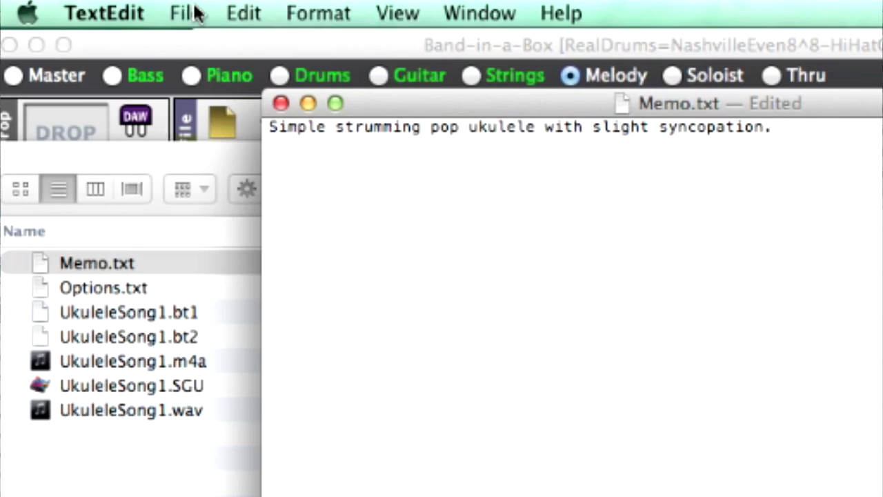
click(191, 13)
click(224, 169)
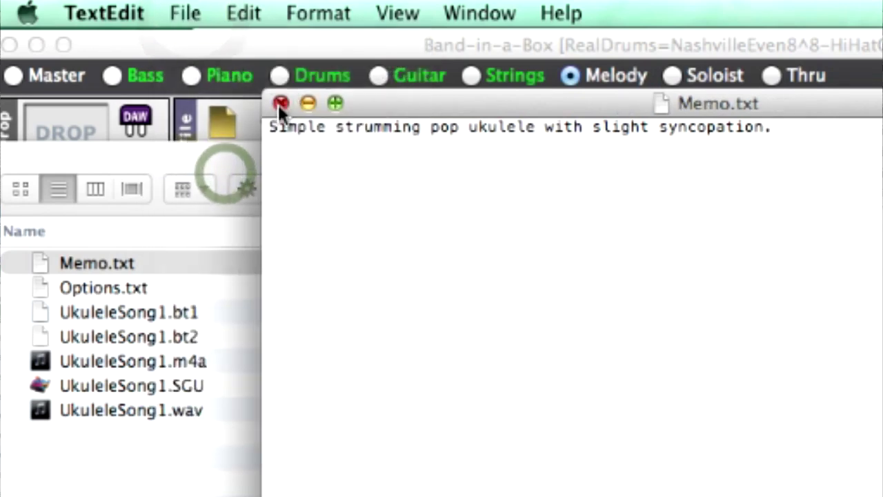
click(280, 99)
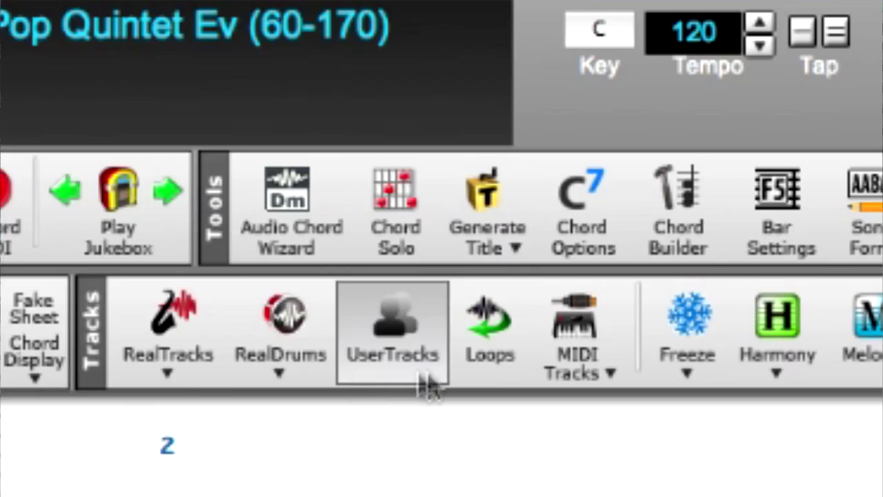
Switch to Band-in-a-Box and select "Ukulele, Rhythm, PopSyncopatedTobin Ev 120" in the UserTrack picker for the Melody track.
click(409, 361)
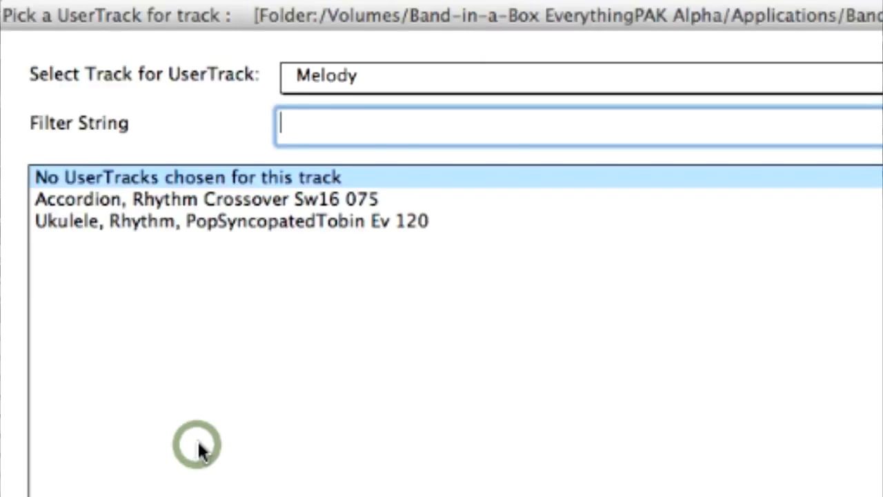
click(132, 228)
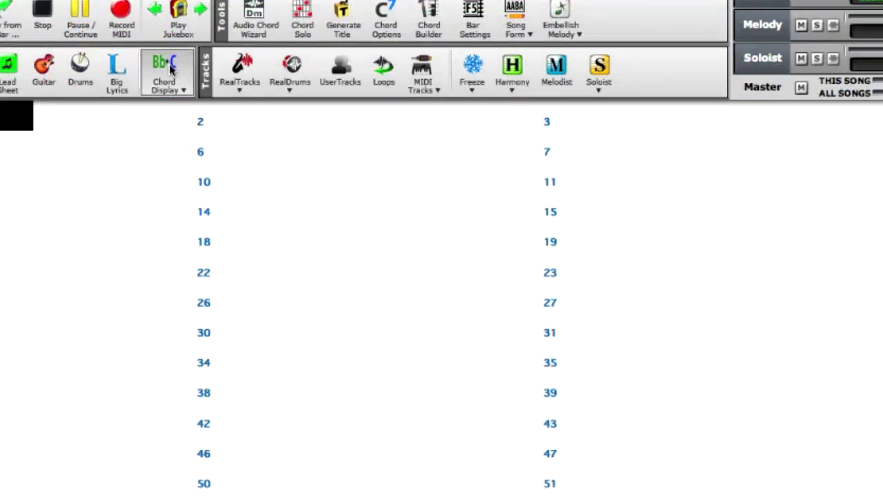
Look through the extra options offered for Chord Display, Practice, Open and Save As.
click(170, 67)
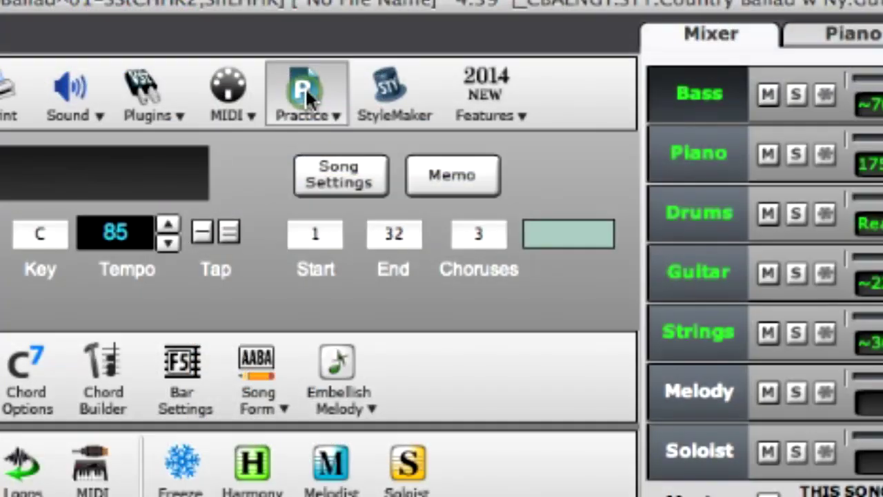
click(305, 87)
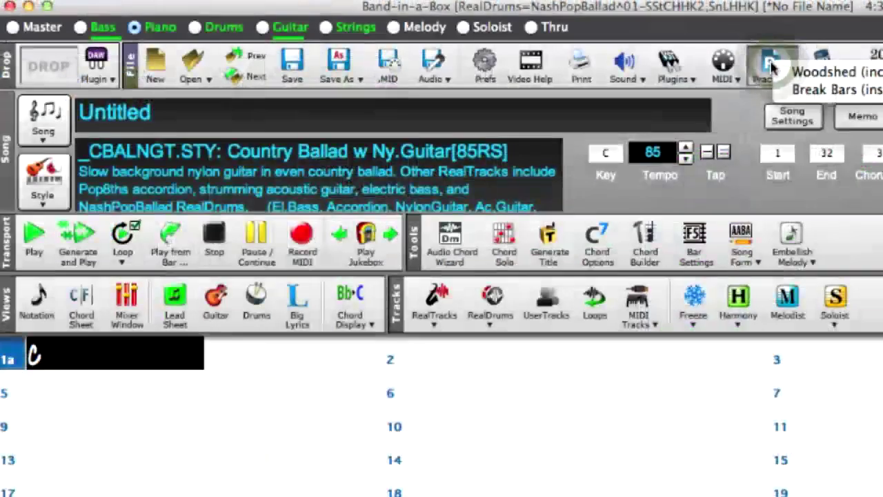
click(305, 87)
click(196, 65)
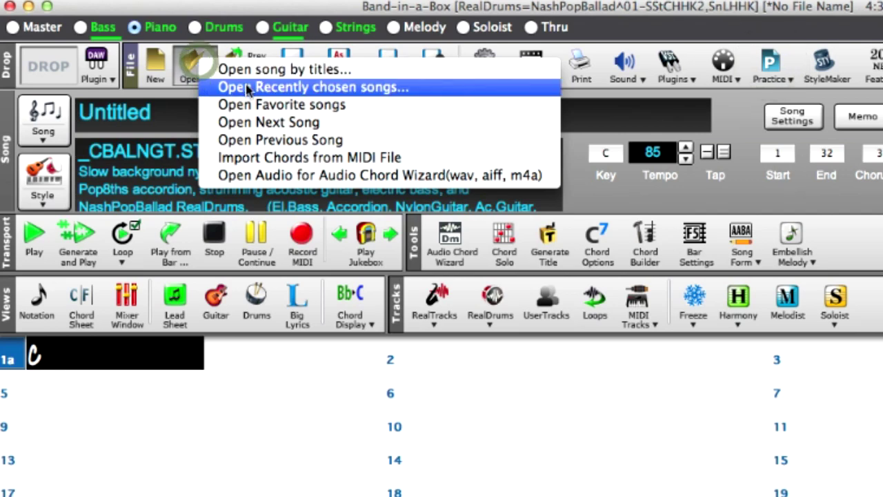
click(312, 5)
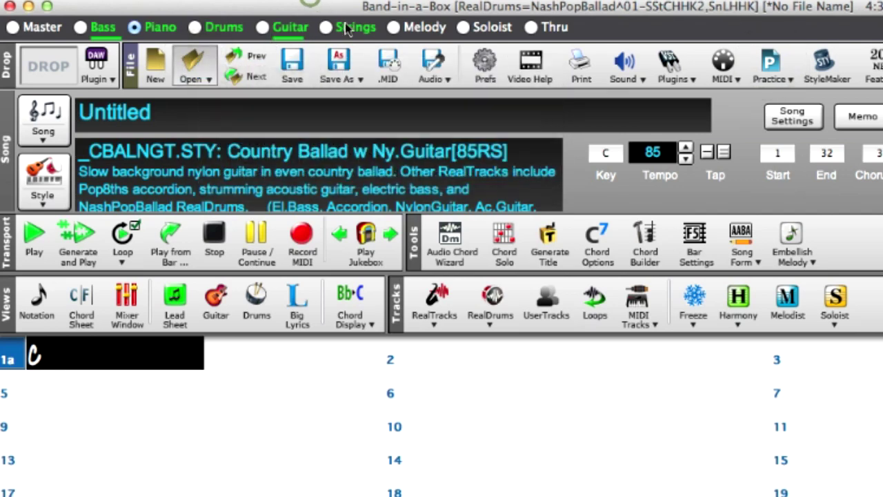
click(340, 66)
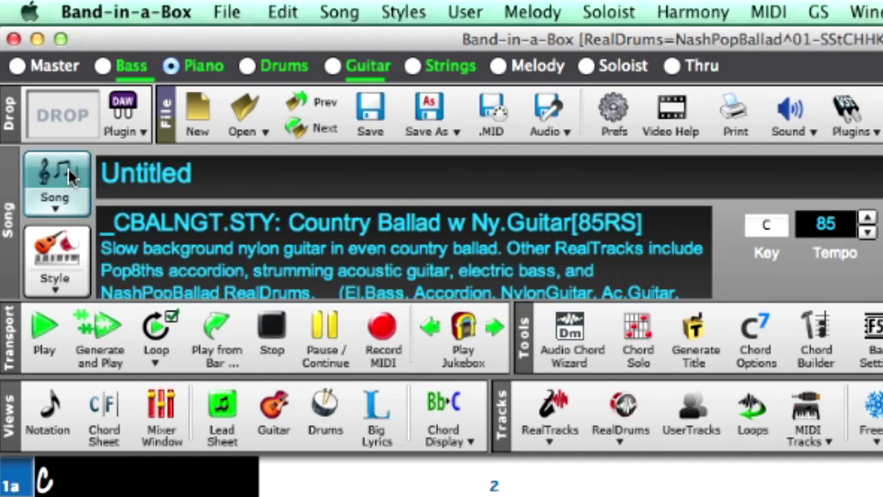
View the available song-loading options, and open the SongPicker to see the song list before cancelling it.
click(62, 207)
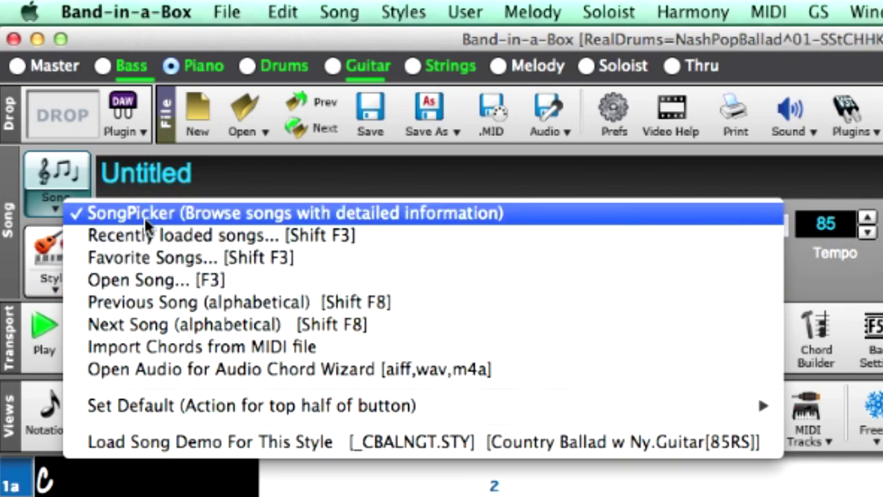
click(202, 44)
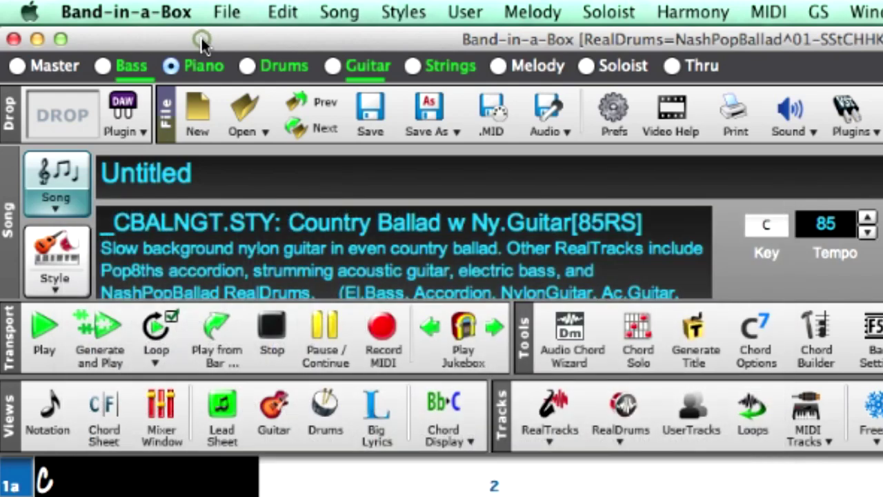
click(52, 170)
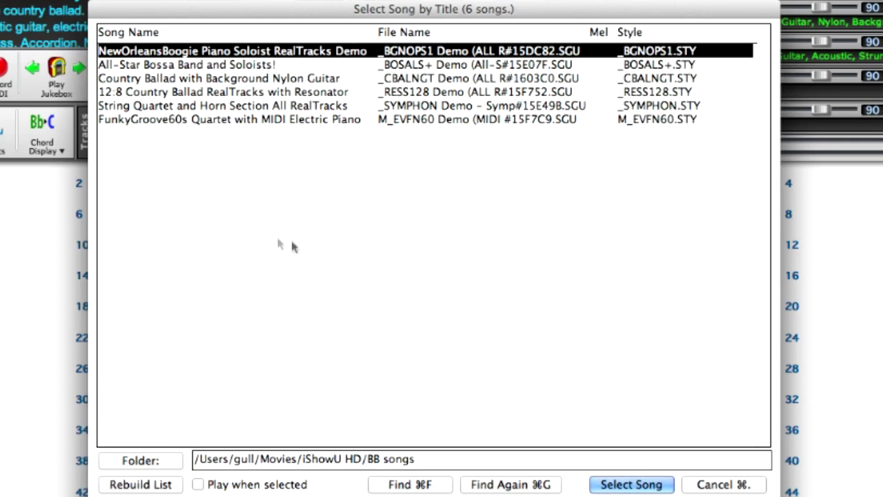
click(754, 488)
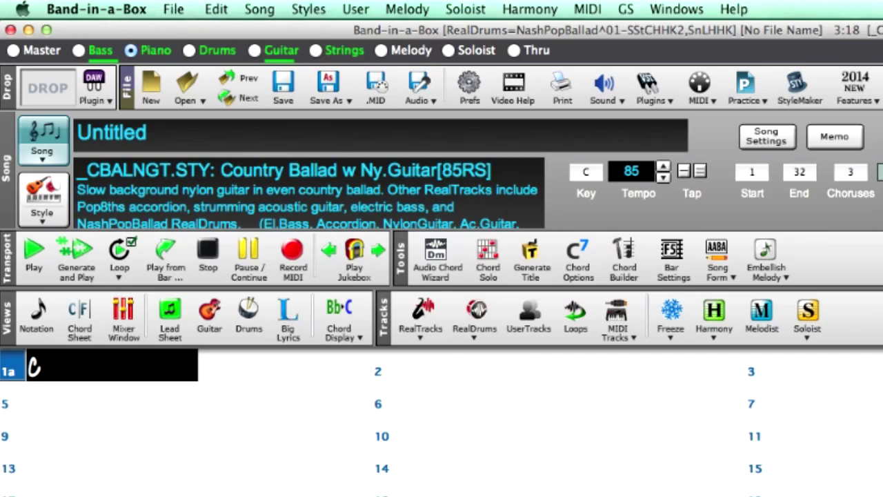
Set the default song action to Open Song and dismiss the file dialog.
click(44, 161)
mouse_move(225, 316)
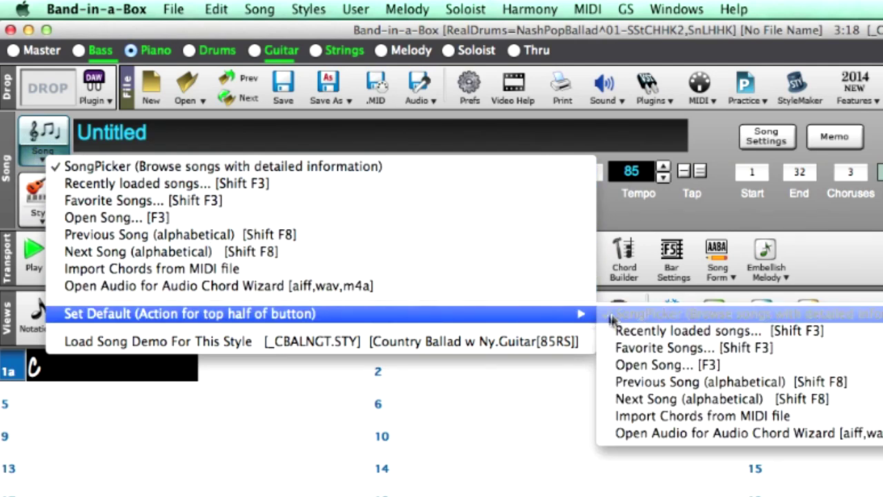
click(668, 372)
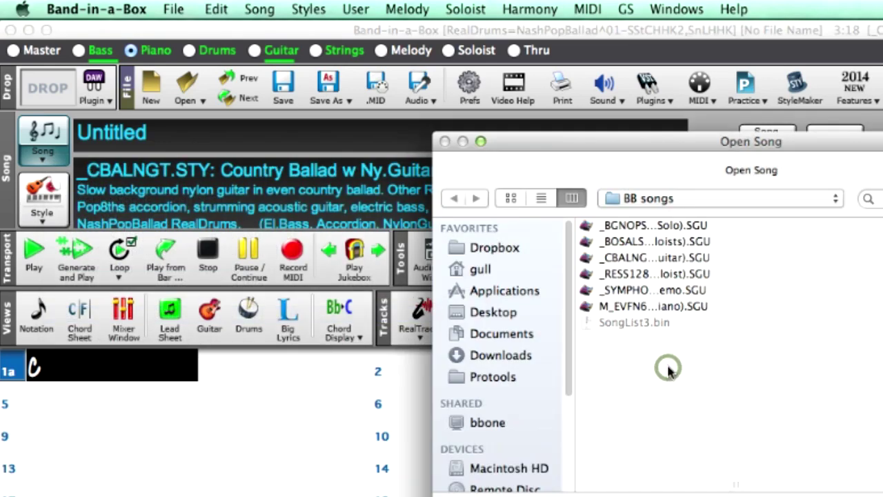
key(Escape)
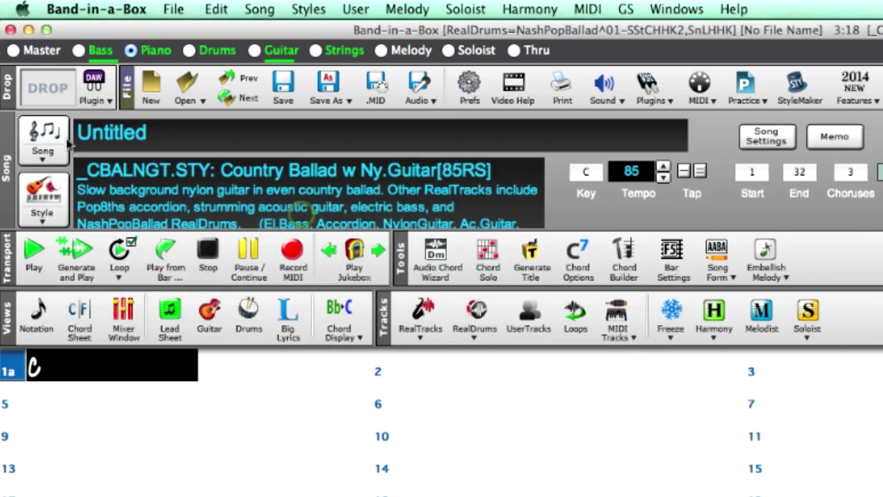
Check the new default song action by bringing up the Open Song dialog, and cancel without choosing a file.
click(51, 155)
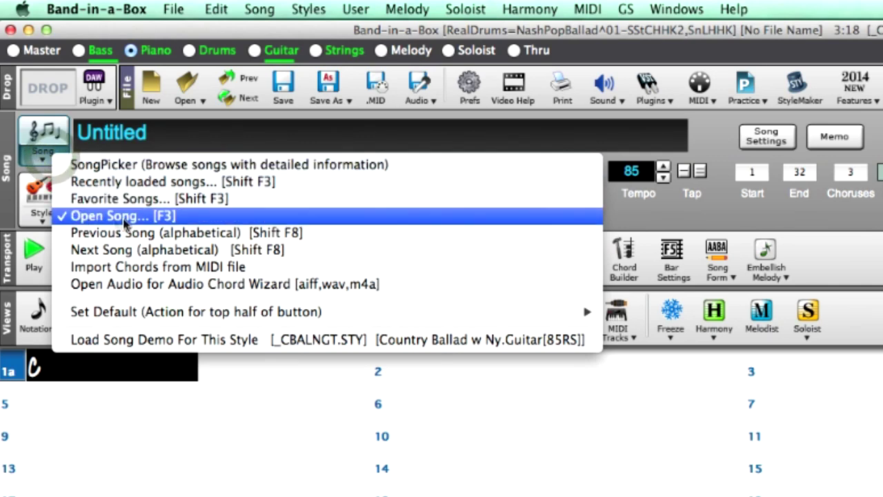
click(156, 31)
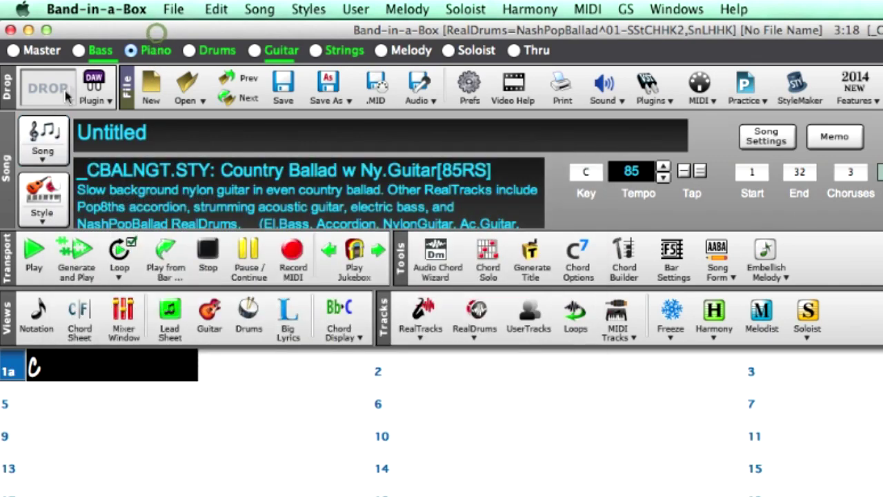
click(45, 131)
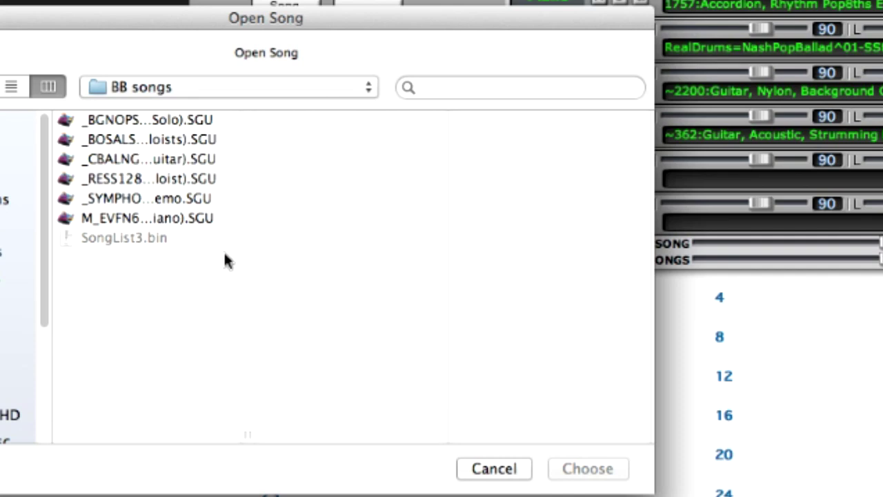
click(517, 472)
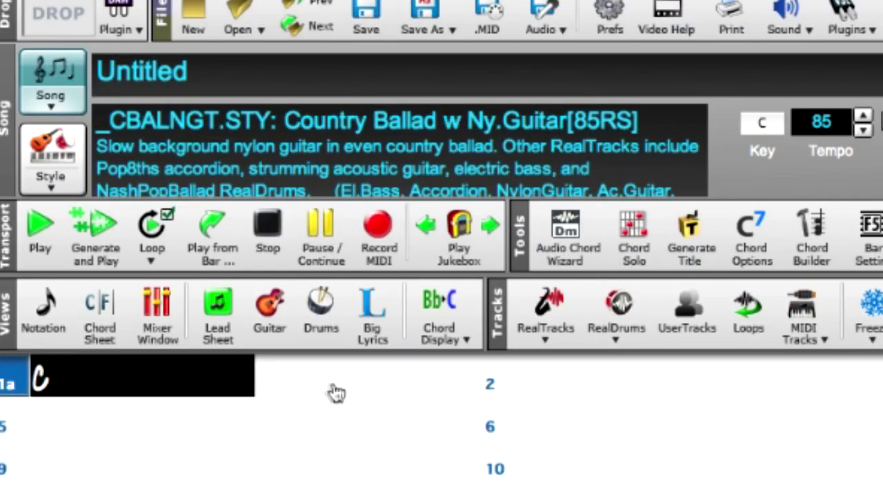
Browse the Band Styles (Best RealStyles) list by genre, including Praise and Worship and R&B, Funk and Soul.
click(66, 185)
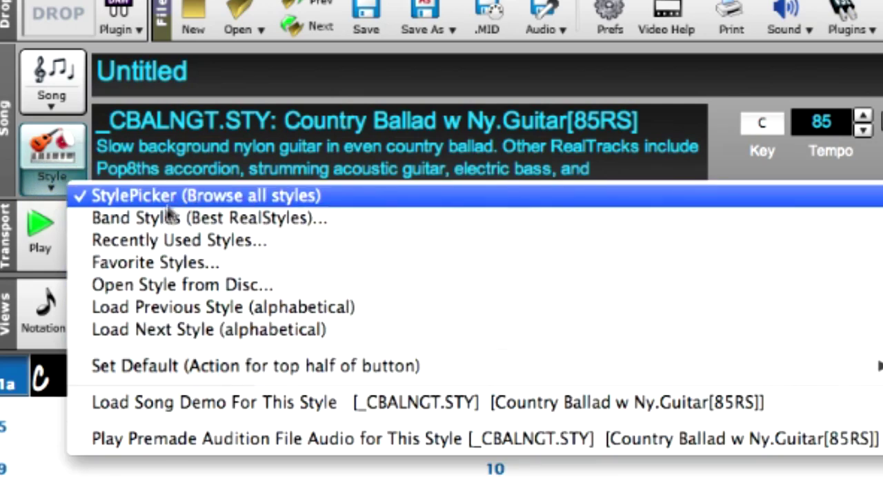
click(203, 219)
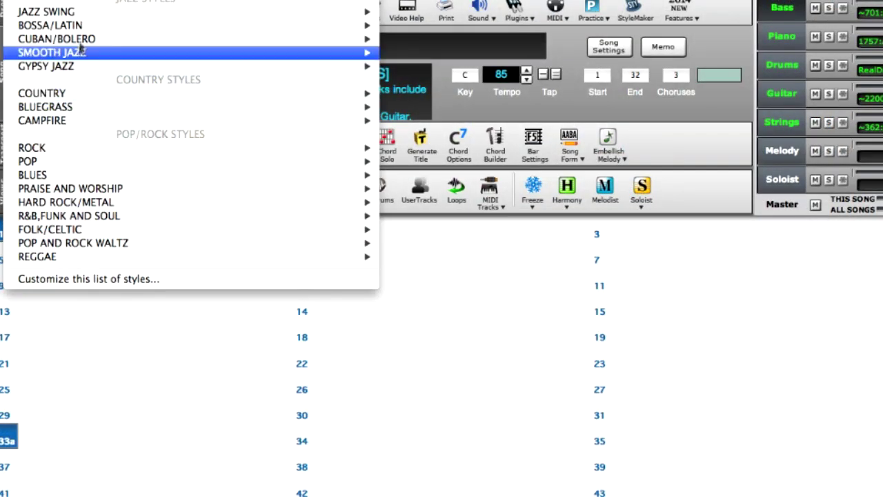
mouse_move(76, 12)
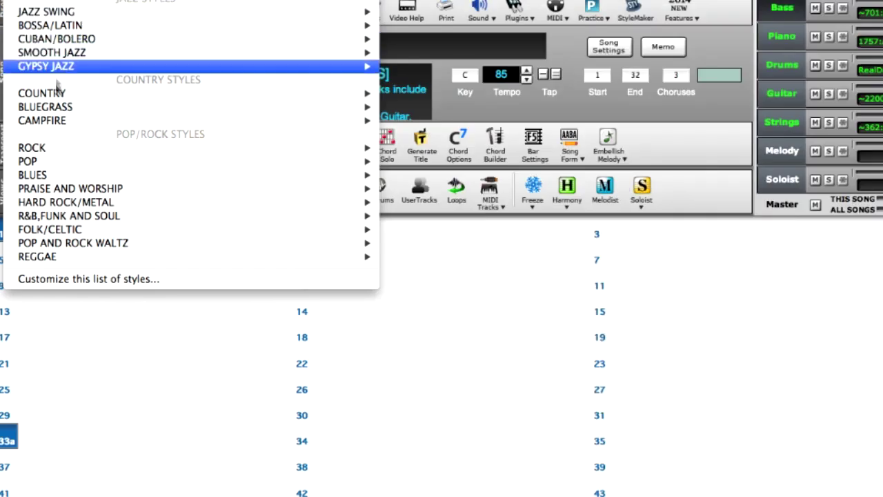
mouse_move(56, 100)
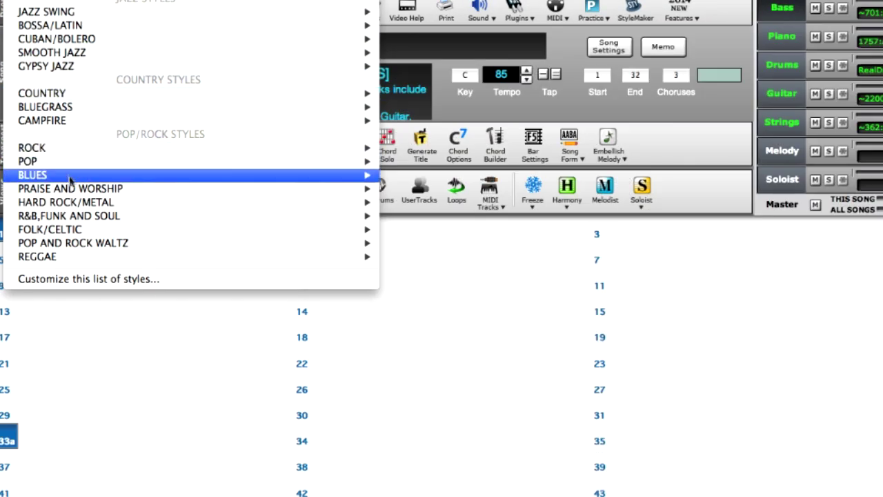
mouse_move(73, 191)
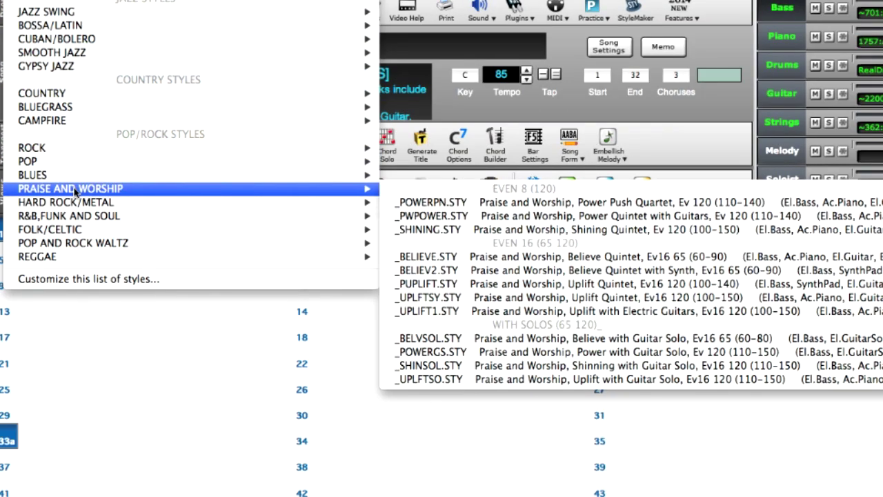
mouse_move(77, 219)
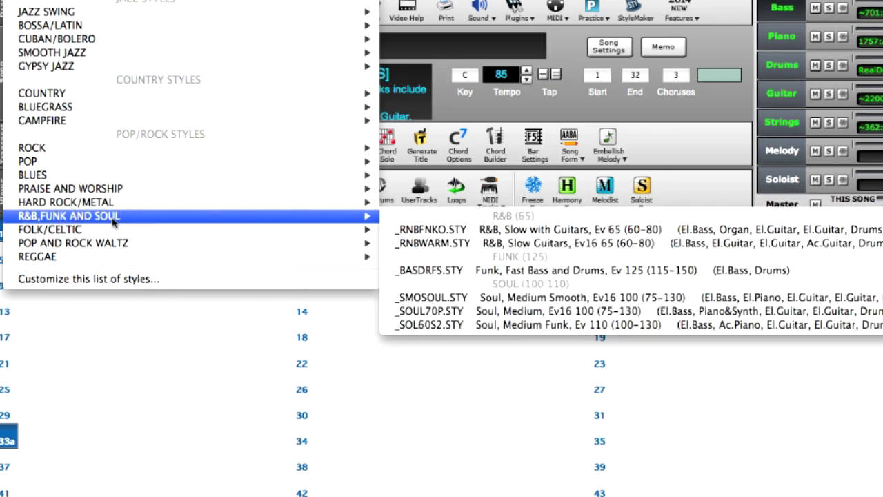
click(454, 246)
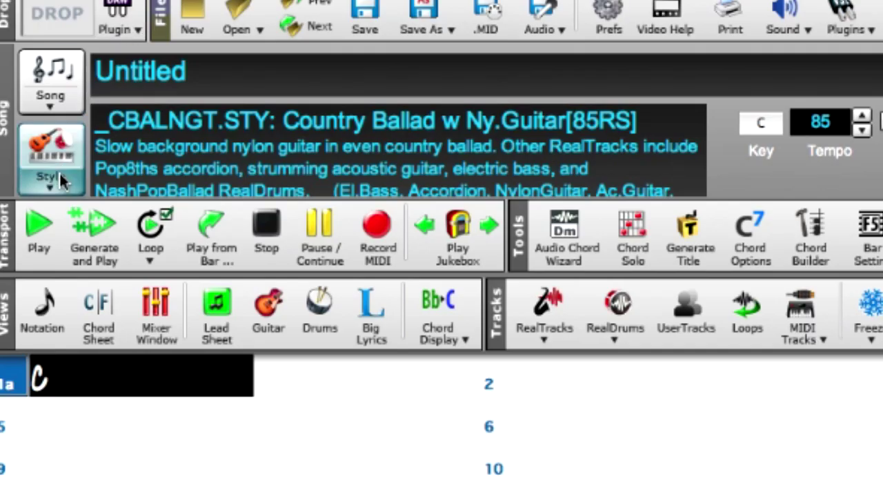
Browse the StylePicker's RT192 [Dance: Girlpop&More] category and audition the 80s SoundTrack, BreezyPop and BubblegumPop w. KotoSynth styles.
click(59, 171)
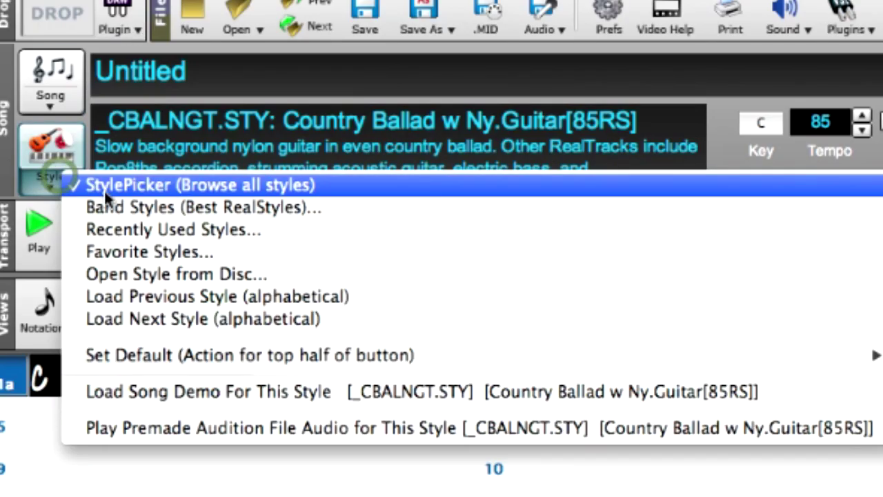
click(209, 188)
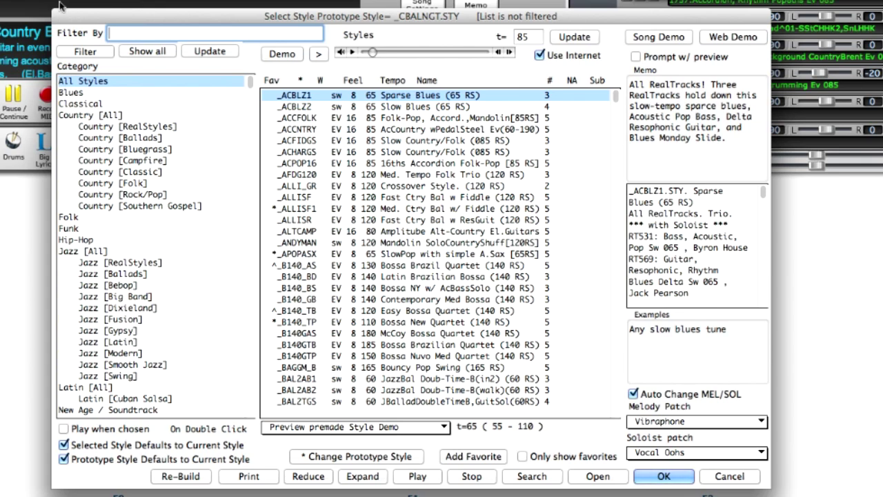
drag(251, 83, 262, 426)
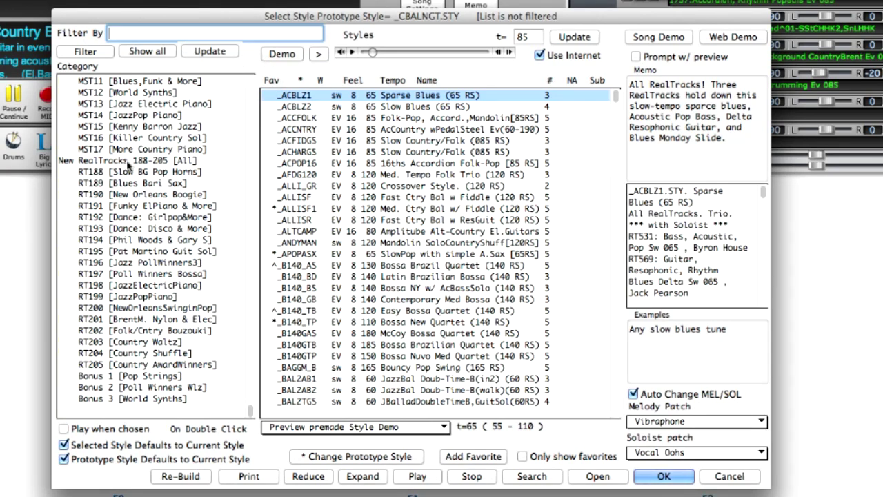
click(136, 217)
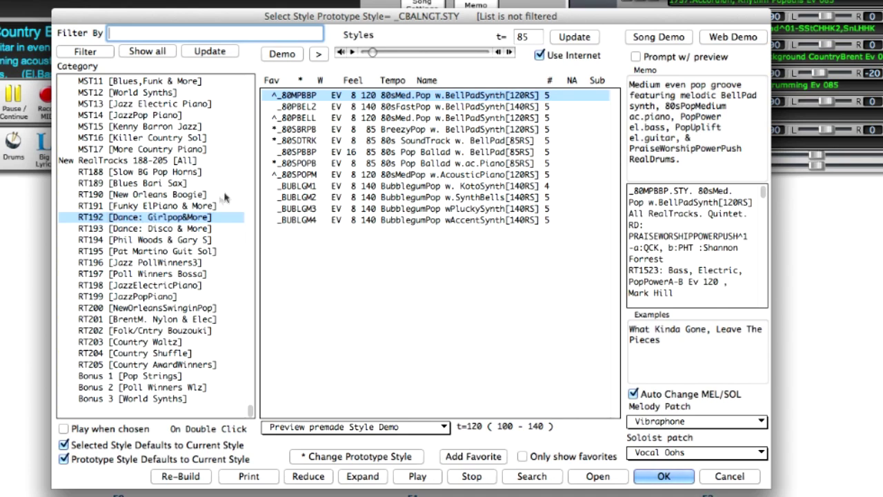
click(429, 142)
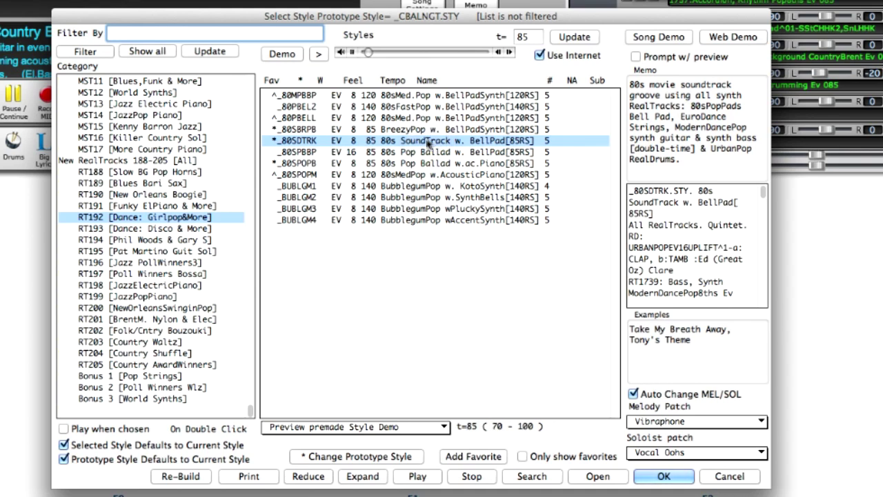
click(431, 133)
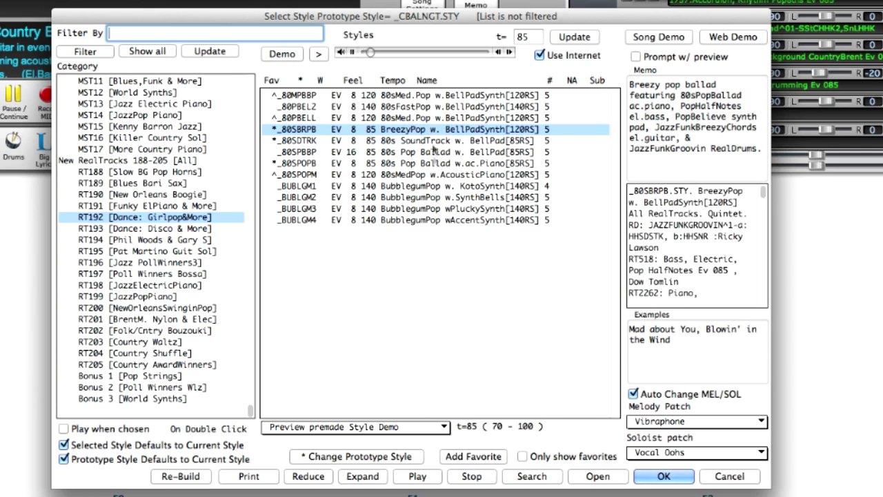
click(447, 187)
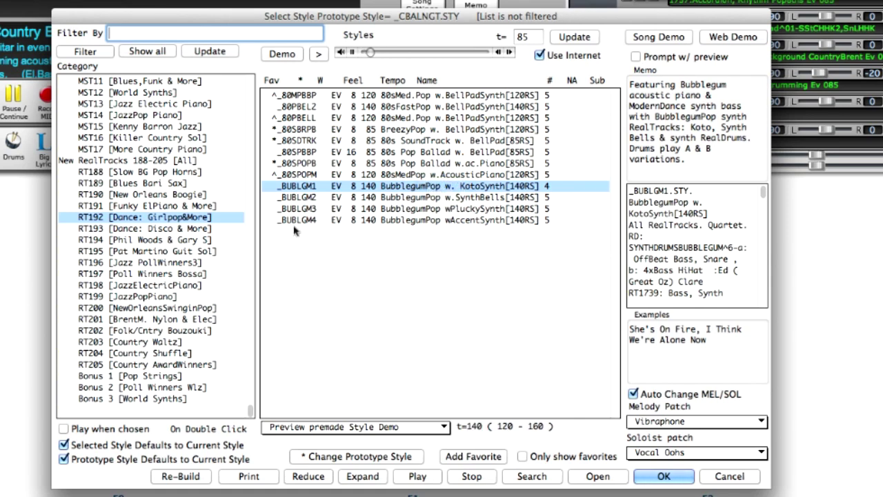
Audition the medium jazz and bossa trios in the RT198 [JazzElectricPiano] category, and load the Med. Bossa El.Piano Trio style.
click(188, 291)
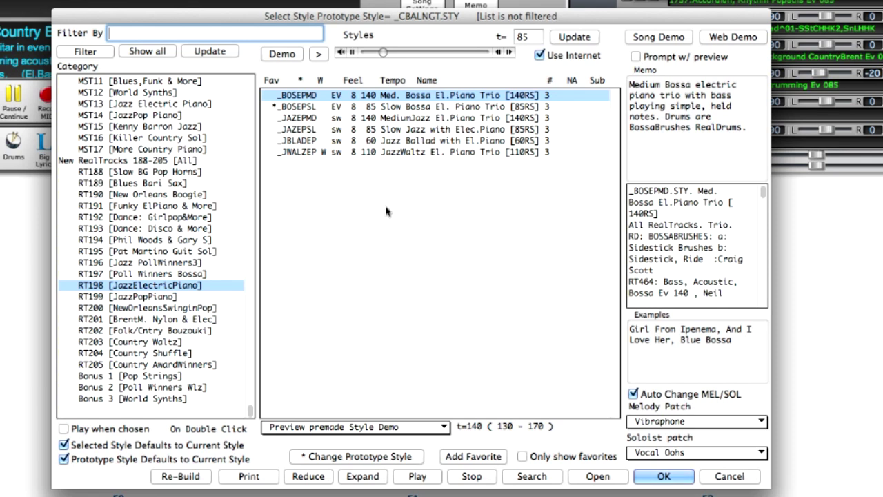
click(359, 119)
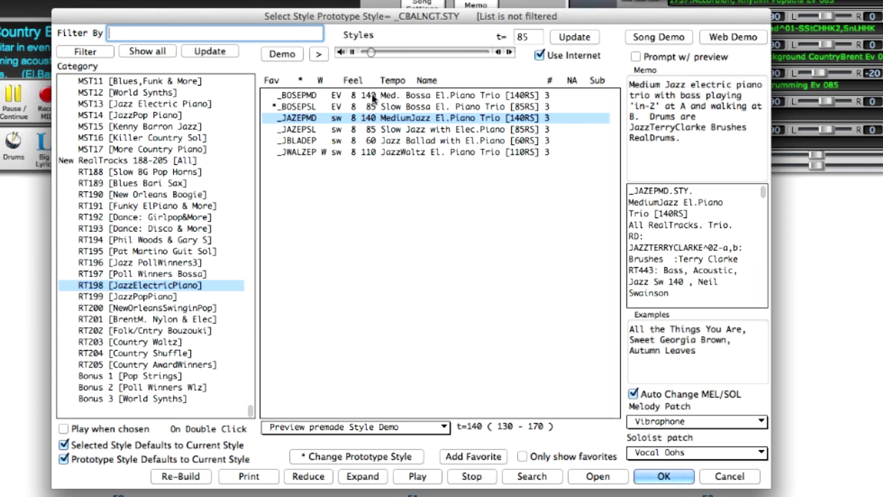
click(373, 98)
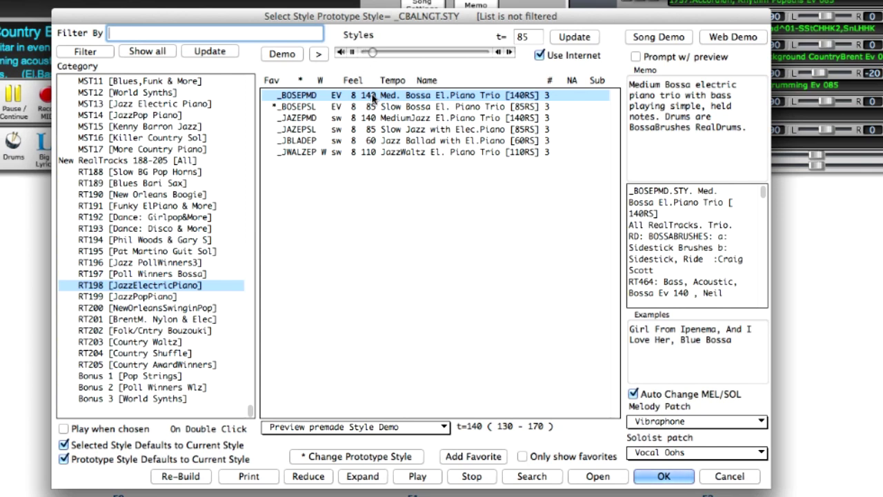
click(664, 476)
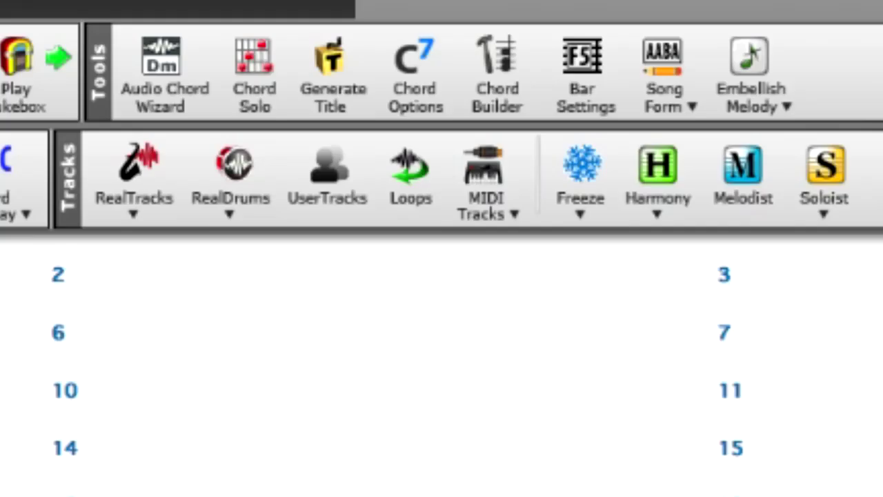
Filter the RealDrums Picker by "new orleans pop" and audition the NewOrleansBoogie and NewOrleansSwinginPop drum styles.
click(242, 161)
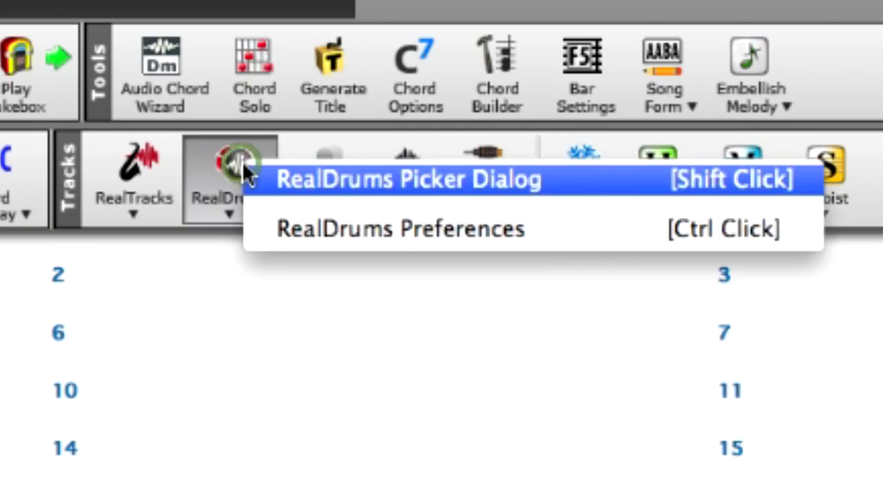
click(279, 174)
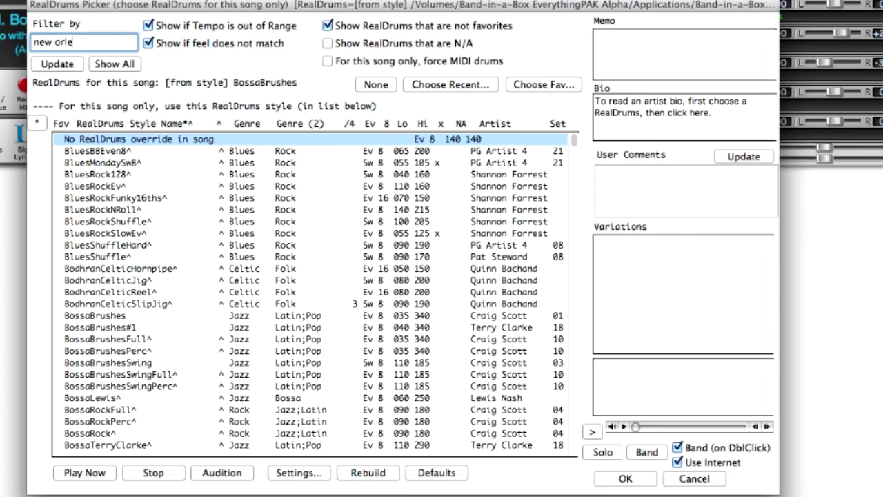
key(Return)
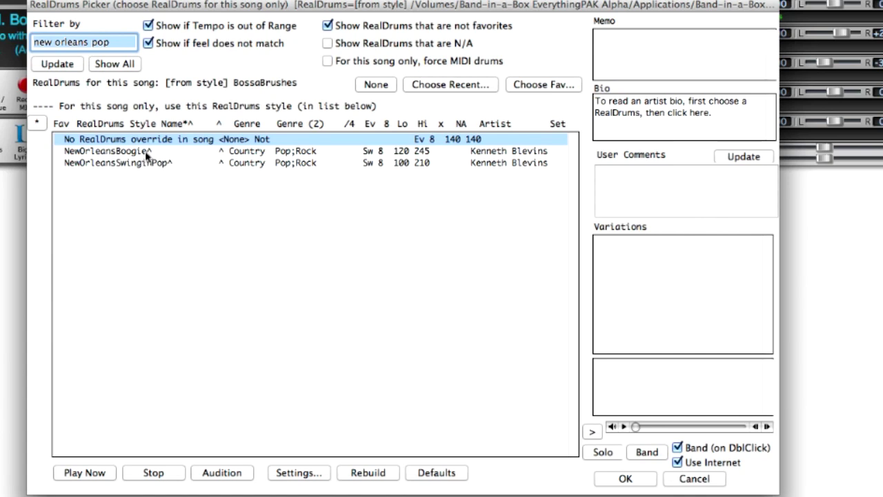
click(145, 154)
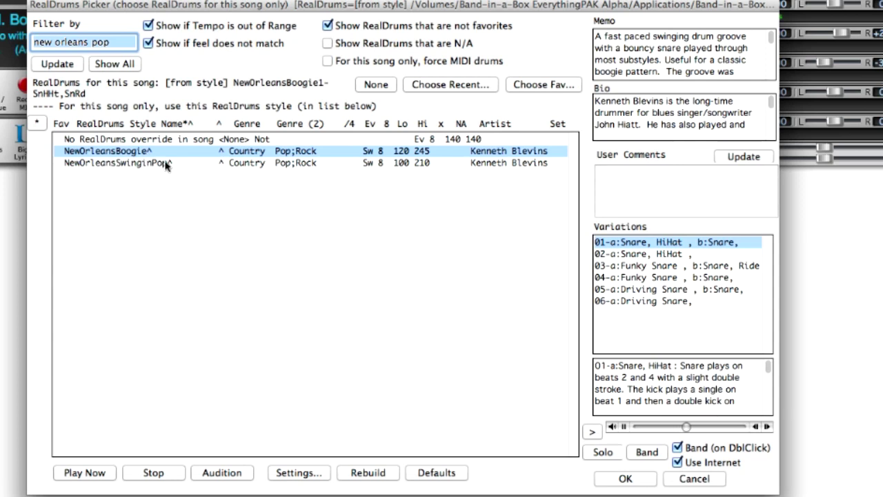
click(166, 165)
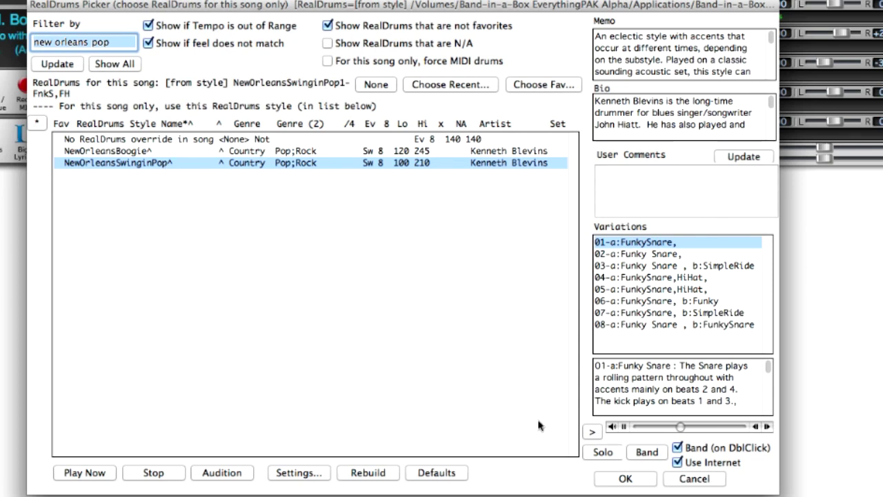
Turn off band preview for RealDrums, audition NewOrleansSwinginPop variation 07-a:FunkySnare, b:SimpleRide, and cancel the RealDrums Picker.
click(593, 432)
click(678, 448)
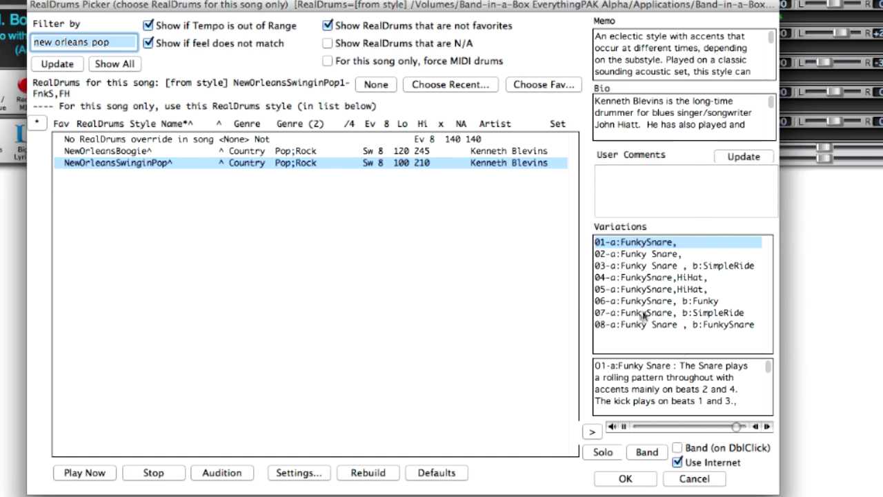
click(729, 312)
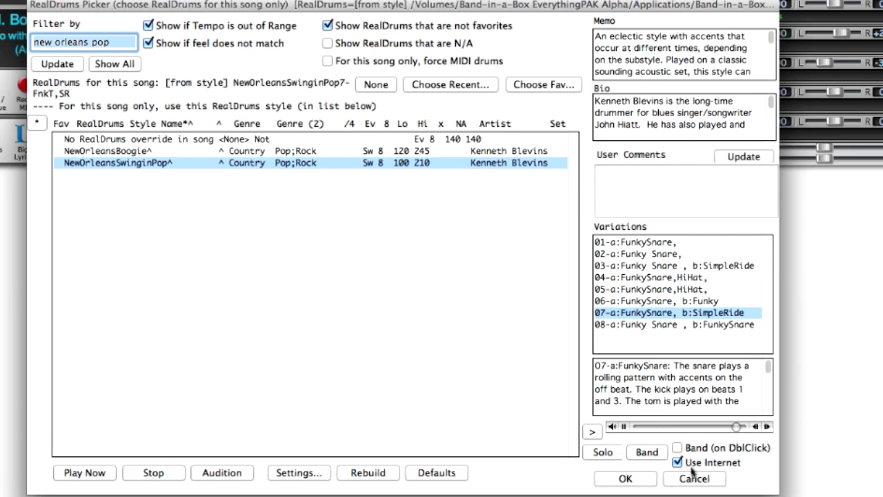
click(708, 481)
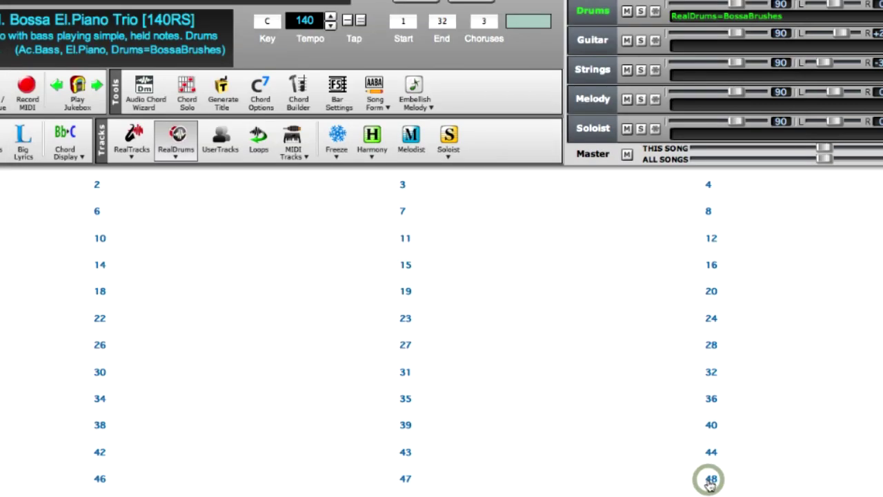
Bring up the RealTracks Picker and filter its list by "Gary Smulyan blues".
click(144, 154)
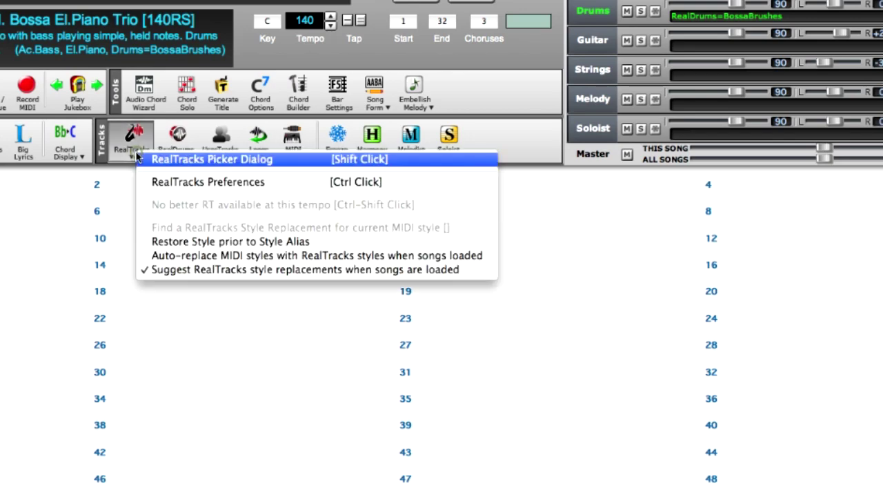
click(180, 161)
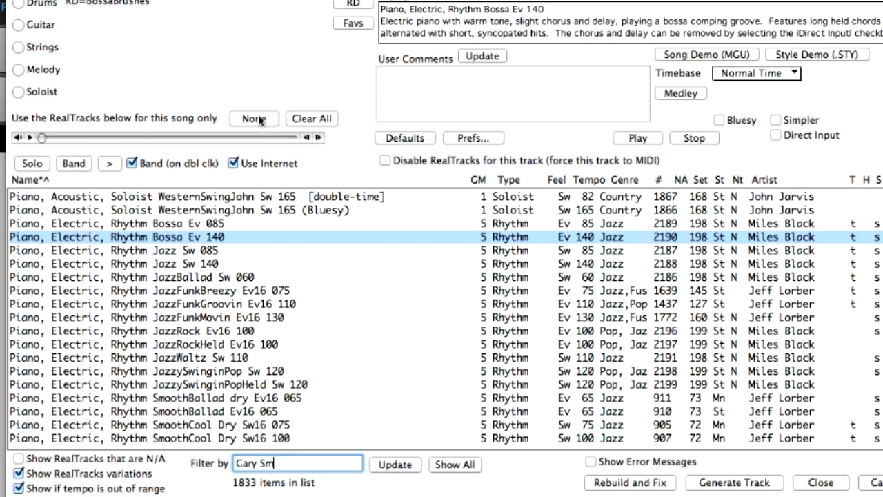
text(lues)
key(Return)
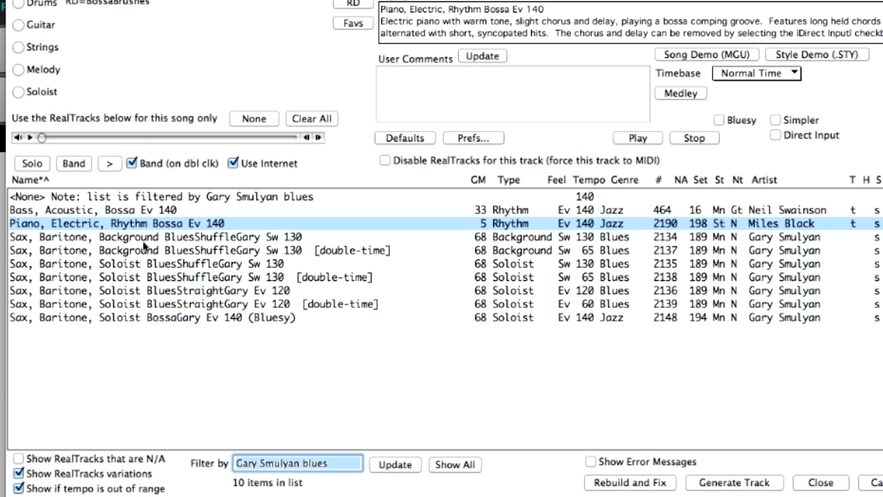
Audition the baritone sax Soloist BluesShuffleGary Sw 130 RealTracks with the band, including its double-time version.
click(195, 265)
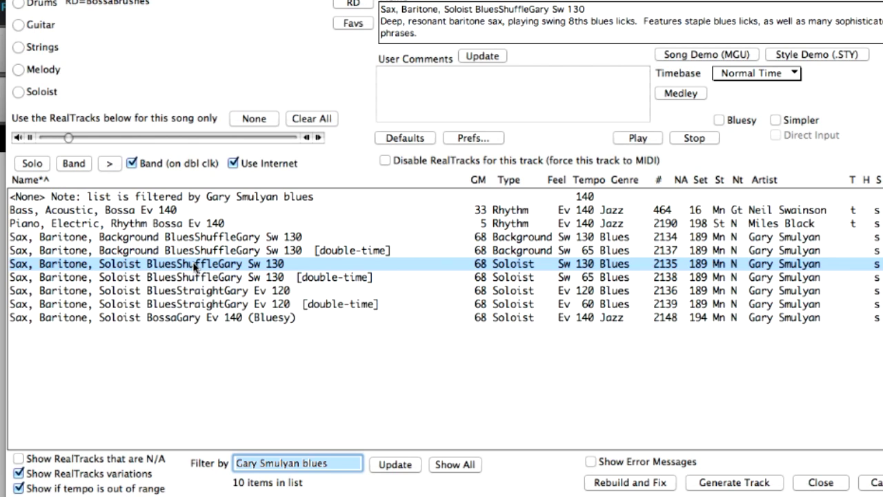
click(112, 163)
click(281, 277)
click(281, 278)
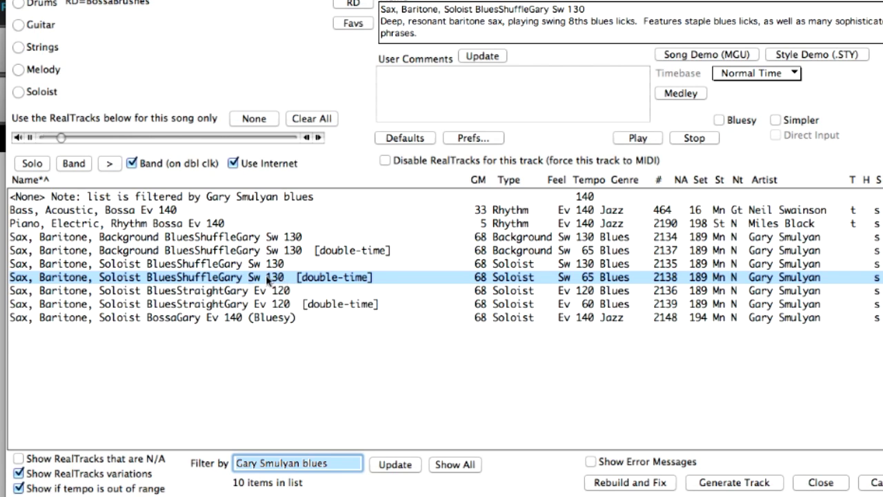
Turn off band preview for RealTracks, and audition the baritone sax Background and Soloist BluesShuffleGary Sw 130 tracks.
click(132, 164)
click(198, 238)
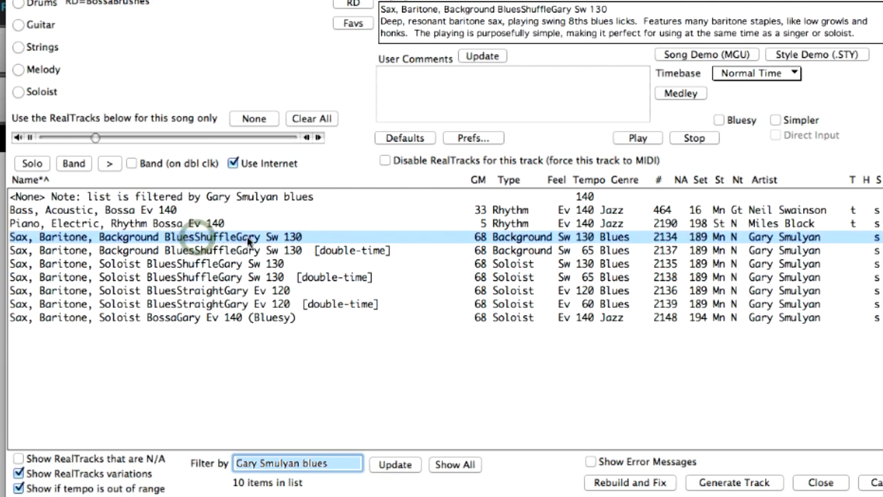
click(249, 238)
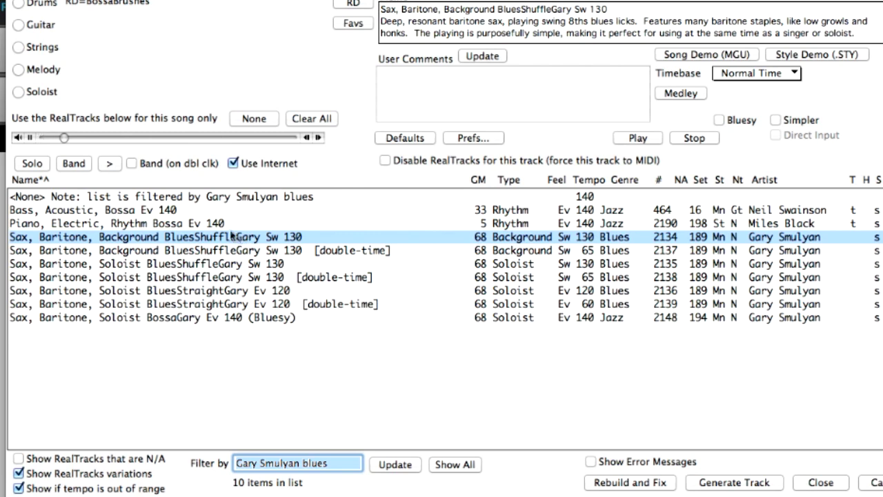
click(112, 163)
click(124, 267)
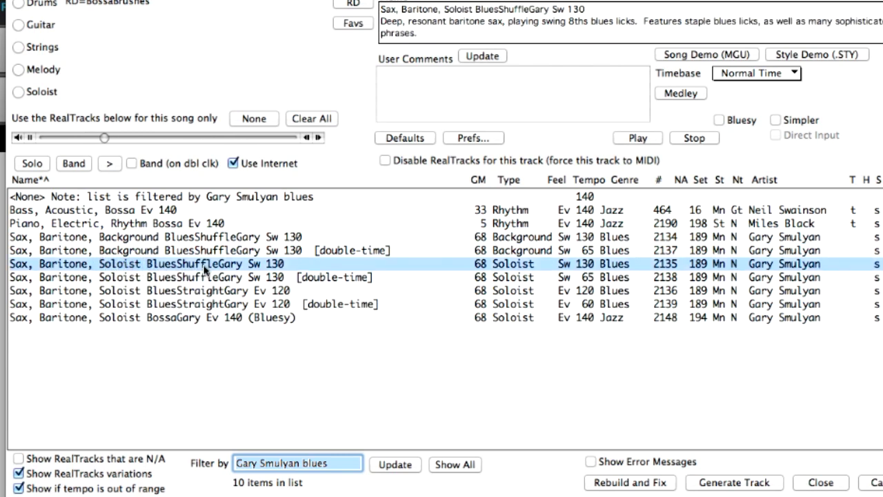
View the style demos for the Soloist BluesShuffleGary Sw 130 track, and choose the _NOSWBRS New Orleans PopSwing song demo.
click(832, 62)
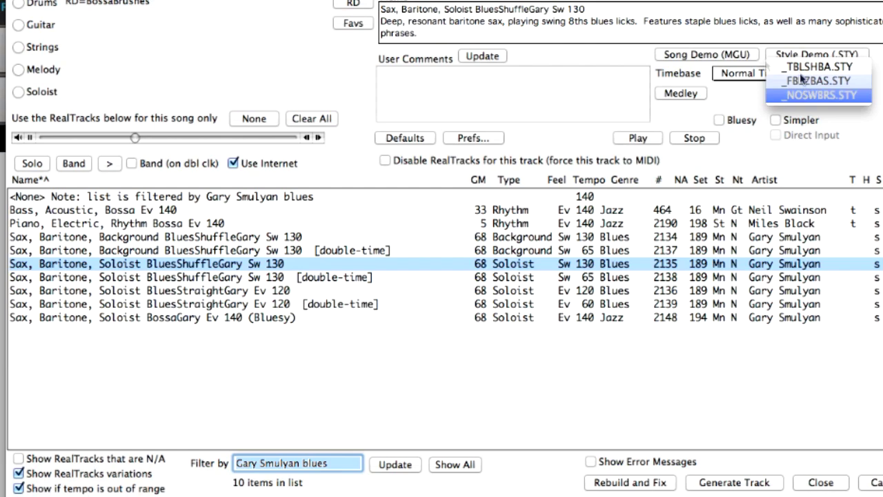
click(722, 54)
click(722, 54)
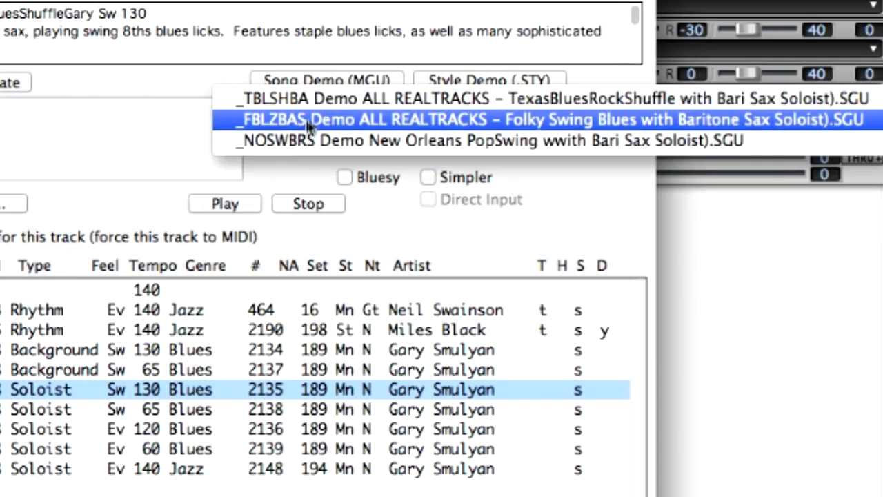
click(393, 140)
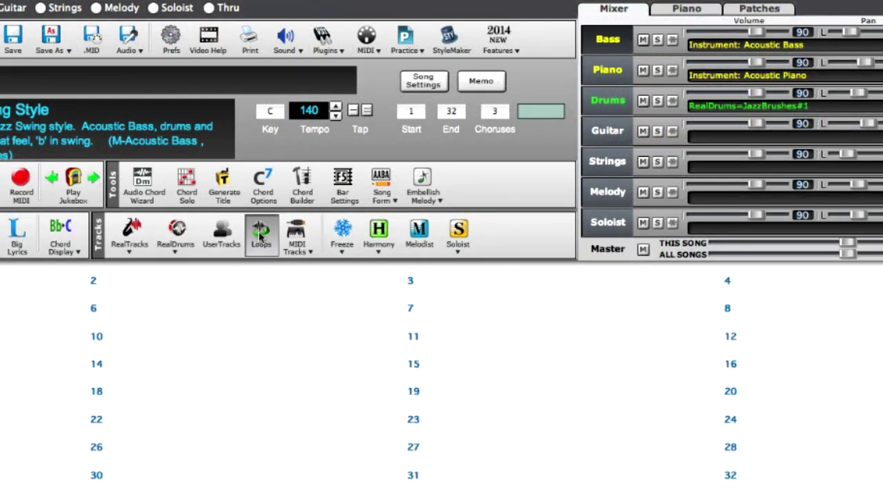
Choose AcidLoops/MyFirstAcidLoop.m4a as the Piano track's loop, and select the acoustic guitar Fingerpicking CountryBrent Sw 065 RealTracks.
click(260, 236)
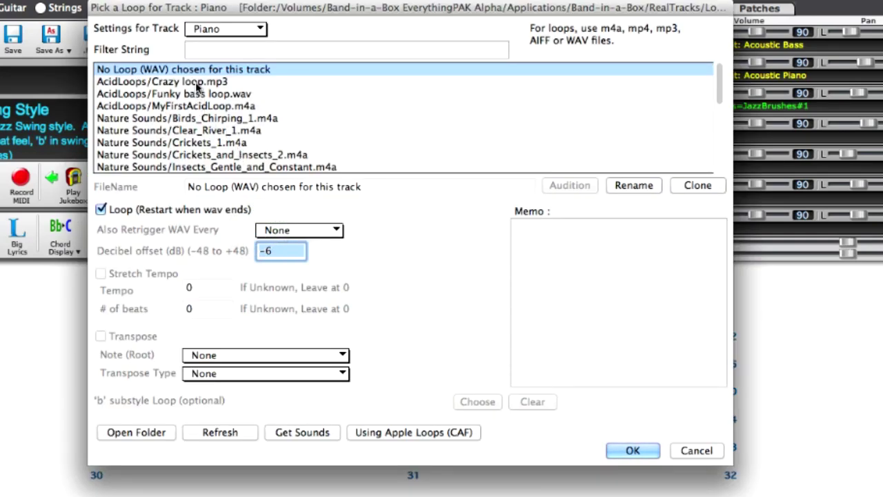
click(184, 106)
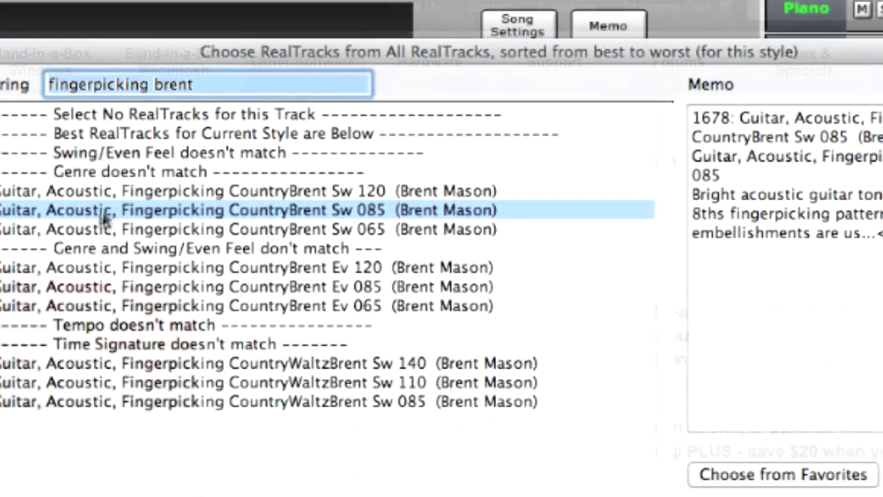
click(30, 229)
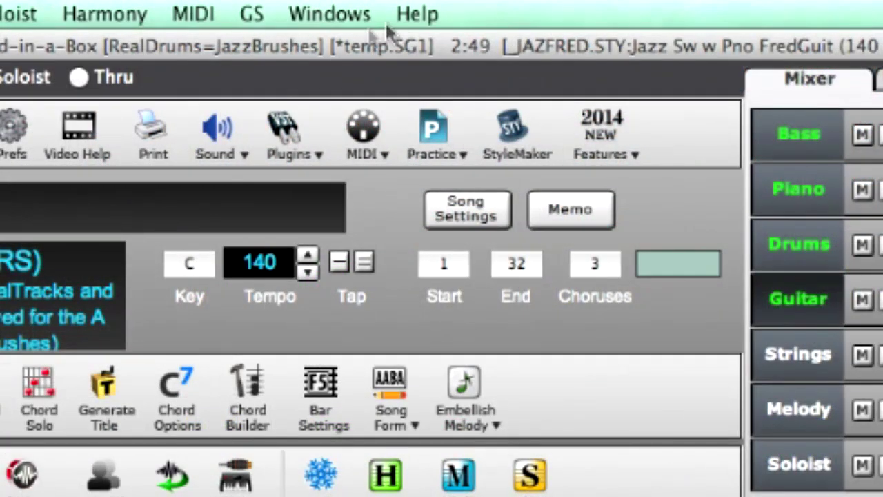
Display the log text file of yellow/green messages.
click(418, 14)
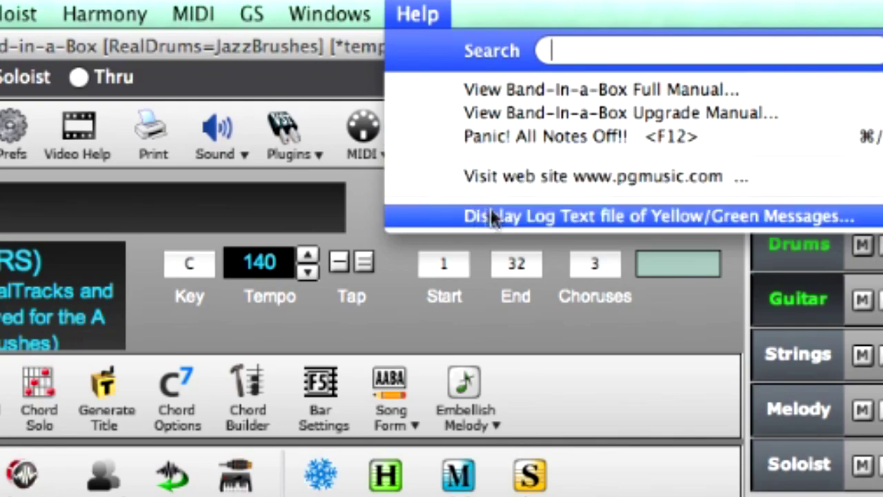
click(655, 214)
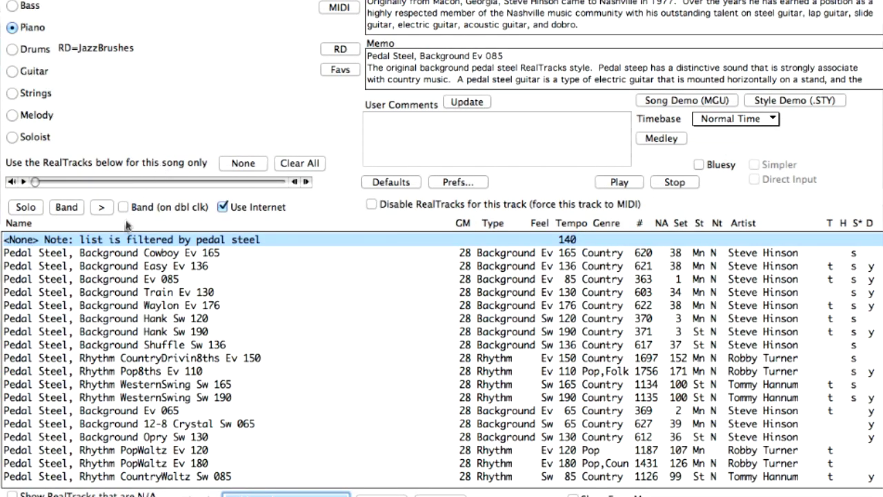
Select the pedal steel Background Waylon Ev 176 RealTracks from the list filtered by pedal steel.
click(152, 308)
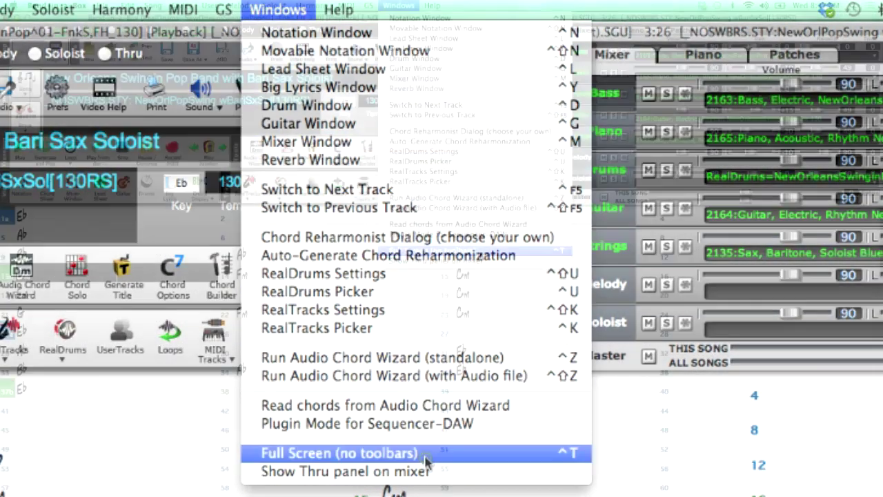
Show the chord sheet in full screen without toolbars, and exit full screen.
click(424, 457)
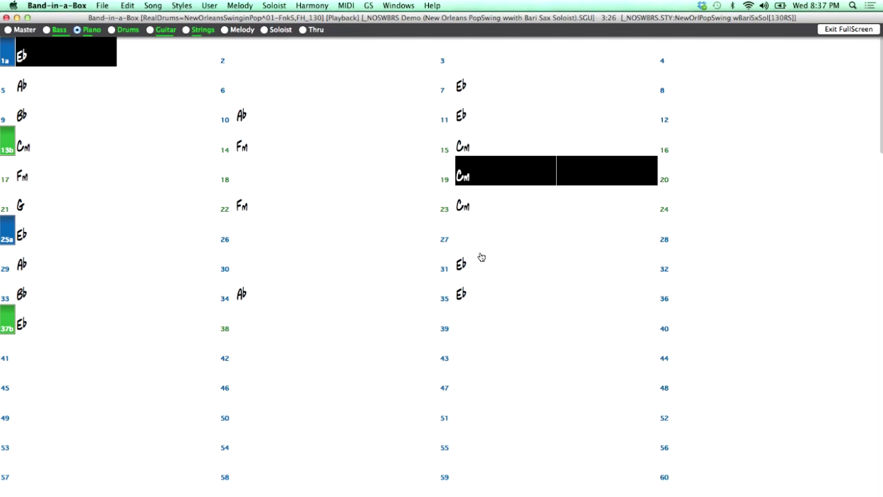
key(Escape)
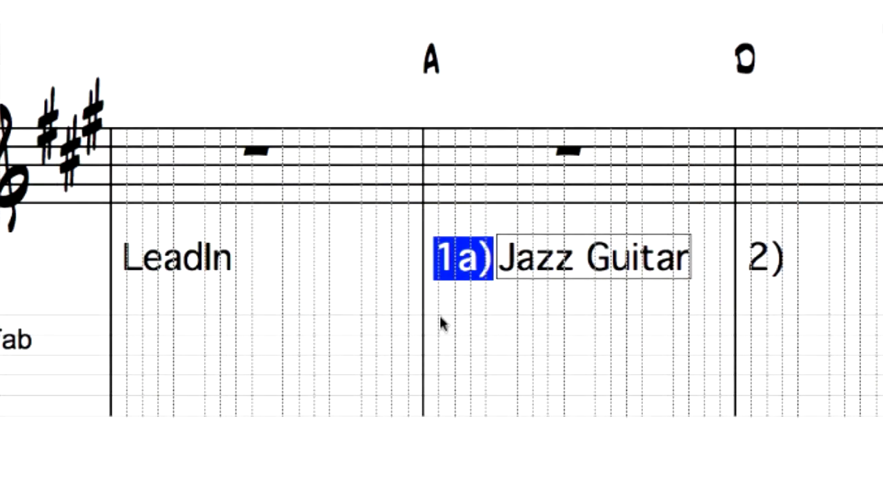
Enter notes in bar 1 of the Jazz Guitar notation, starting with an E in the top staff space on beat 1.
click(444, 287)
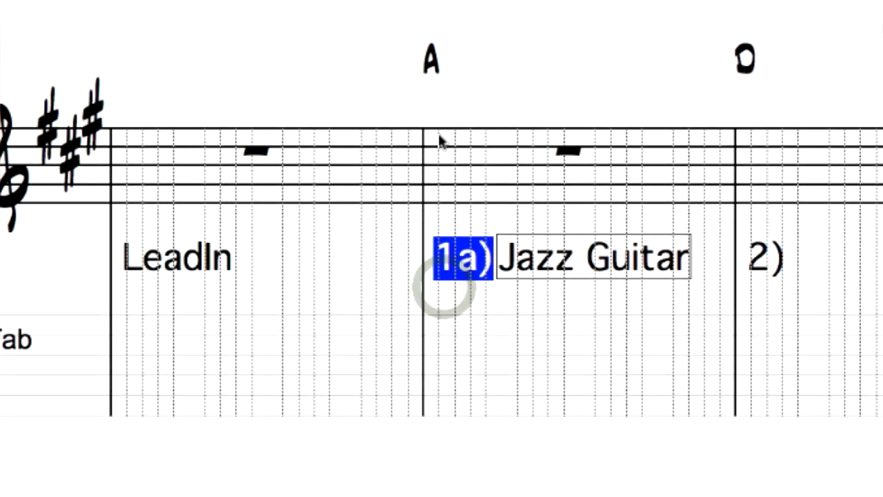
click(439, 138)
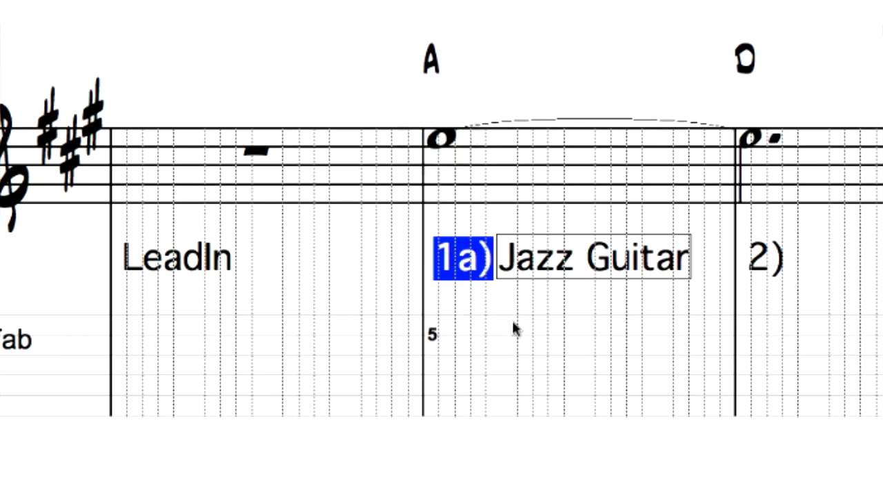
click(526, 283)
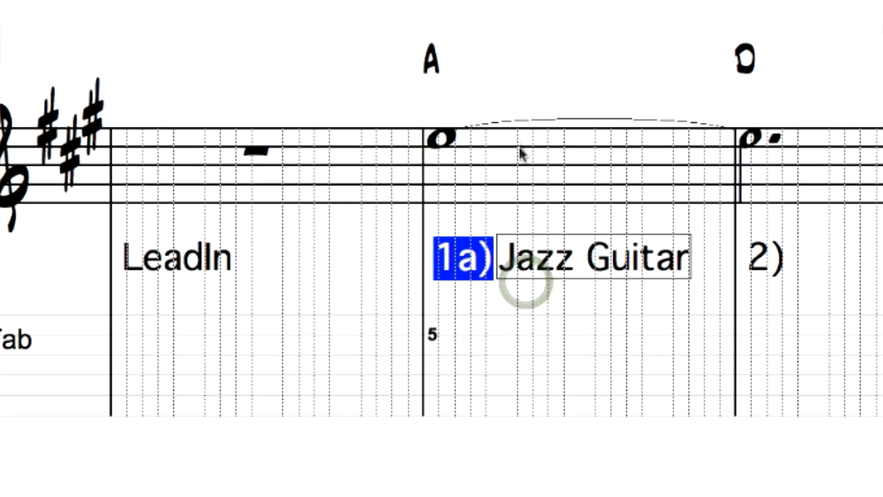